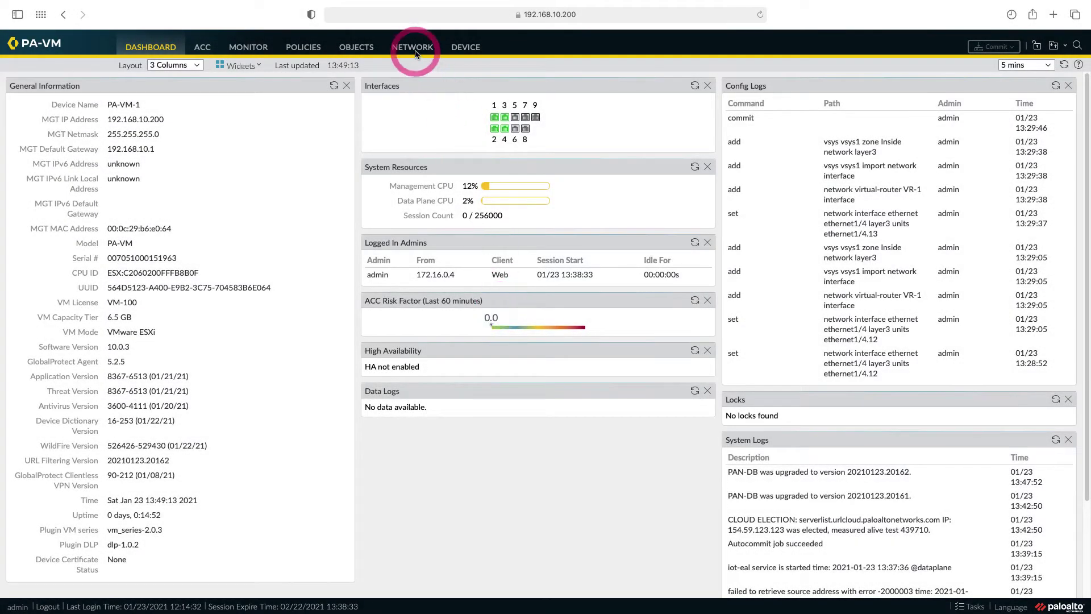
Create a new DHCP server entry under Network > DHCP for interface ethernet1/4.11
{"action": "left_click", "coordinate": [415, 52]}
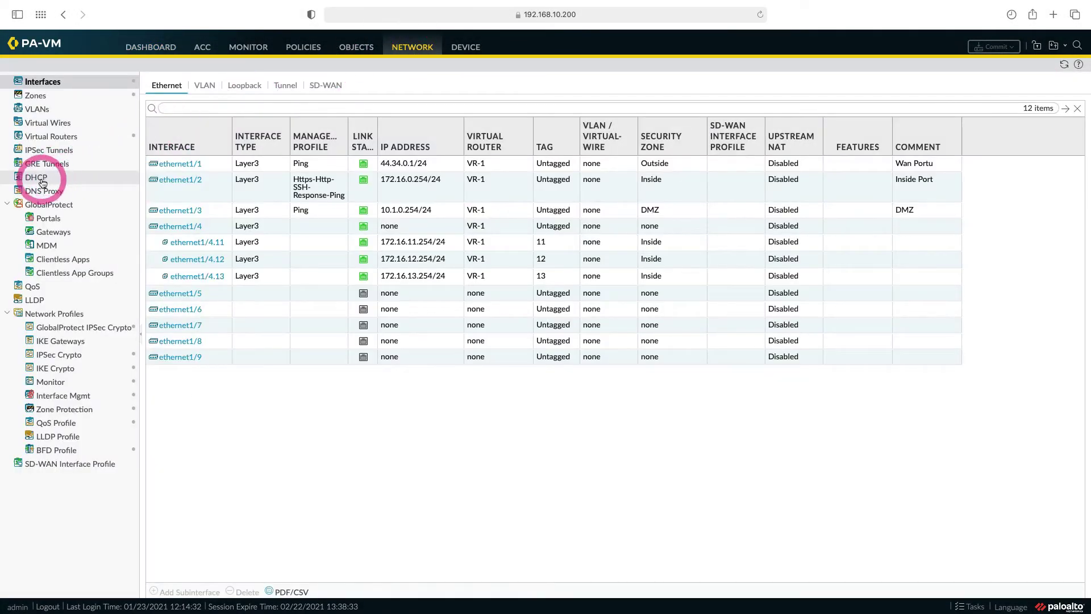
{"action": "left_click", "coordinate": [42, 183]}
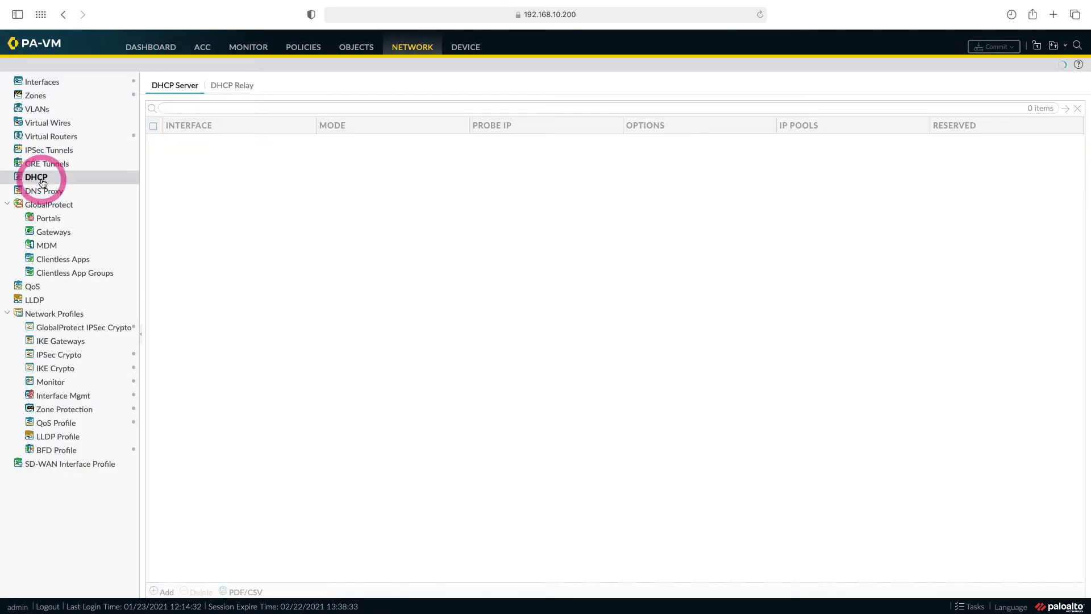
{"action": "left_click", "coordinate": [167, 592]}
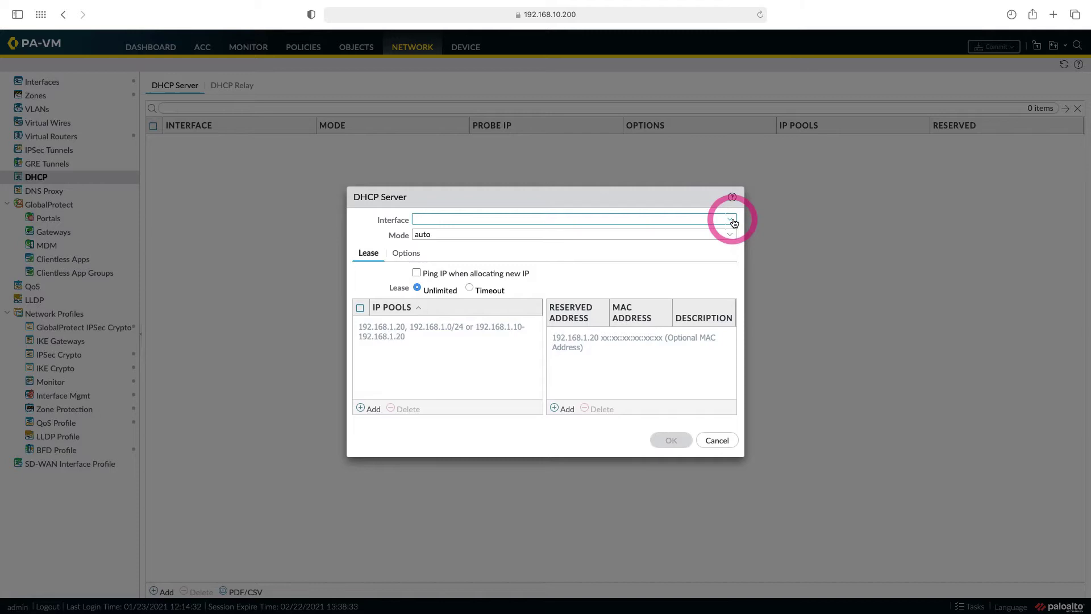
{"action": "left_click", "coordinate": [731, 219]}
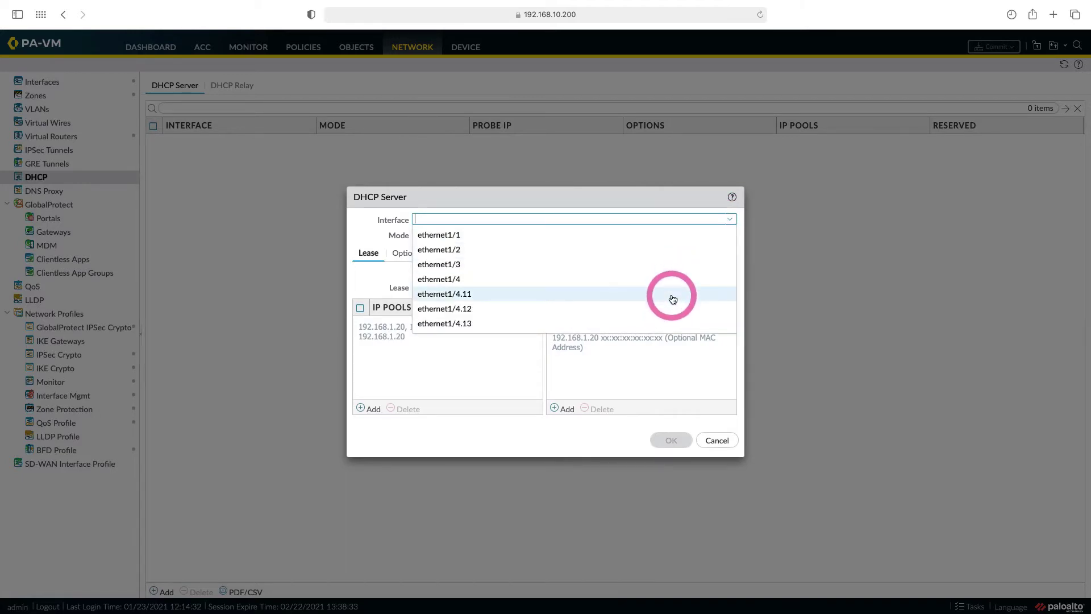
{"action": "left_click", "coordinate": [673, 294]}
{"action": "left_click", "coordinate": [369, 411]}
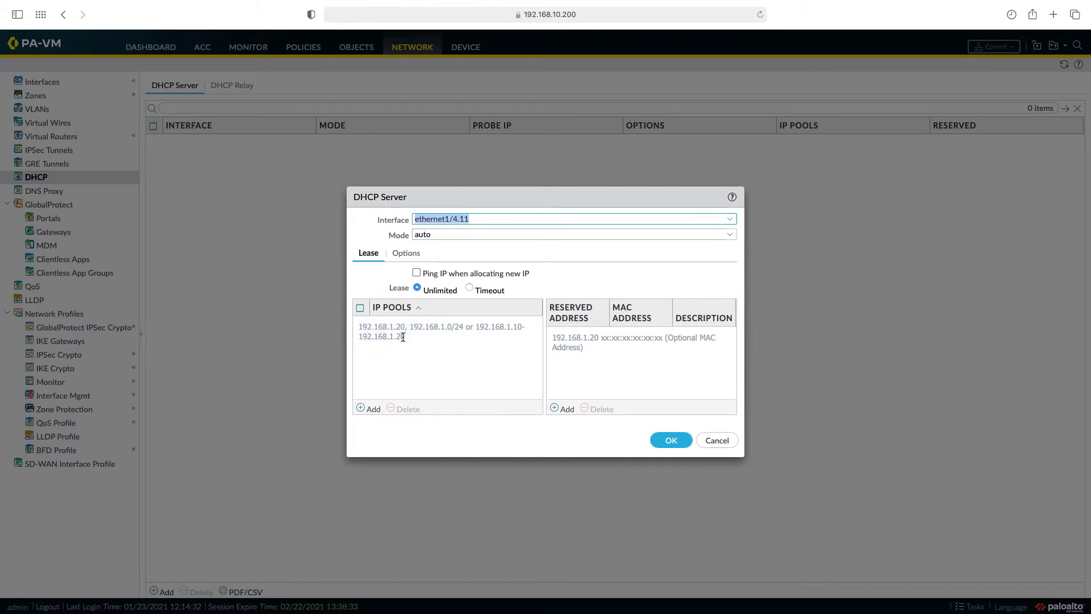
Add the IP pool 172.16.11.11-172.16.11.50
{"action": "left_click", "coordinate": [369, 409]}
{"action": "type", "text": "172"}
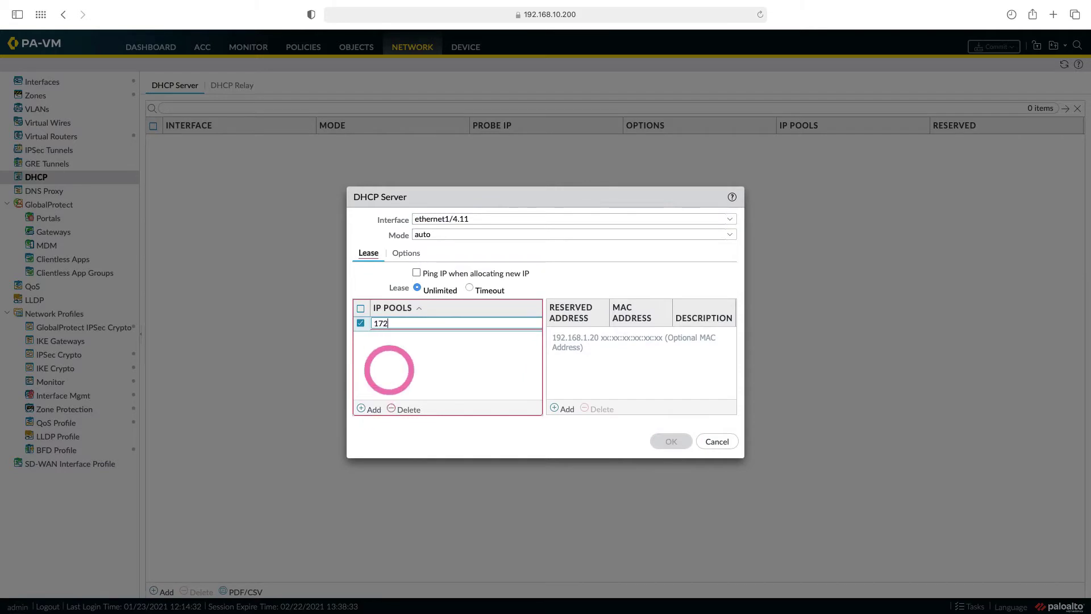
{"action": "type", "text": ".16.11.1"}
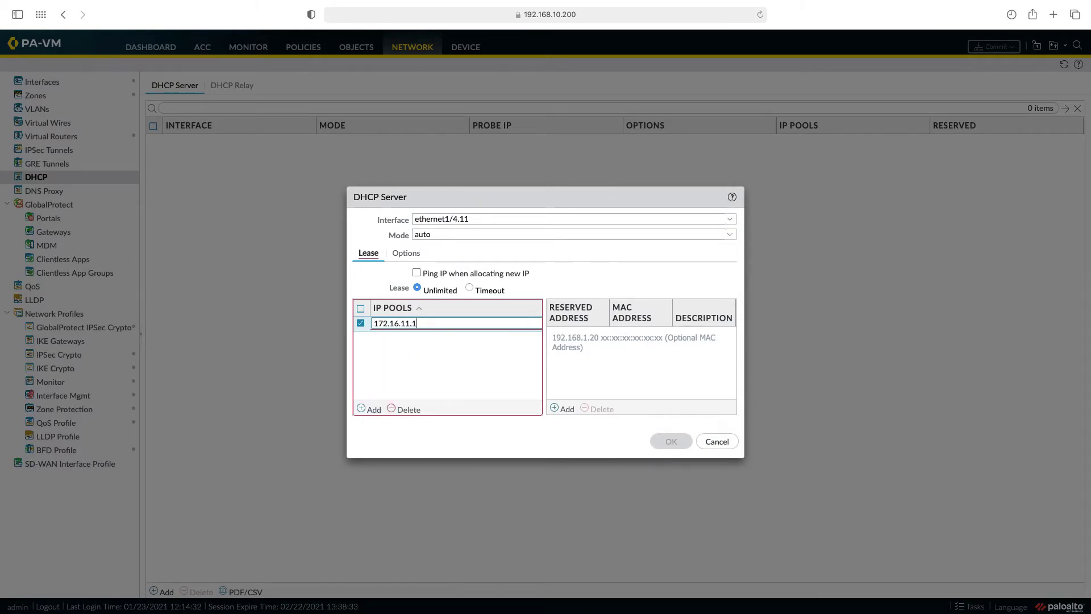
{"action": "type", "text": "1-172.16.11.50"}
{"action": "left_click", "coordinate": [414, 396]}
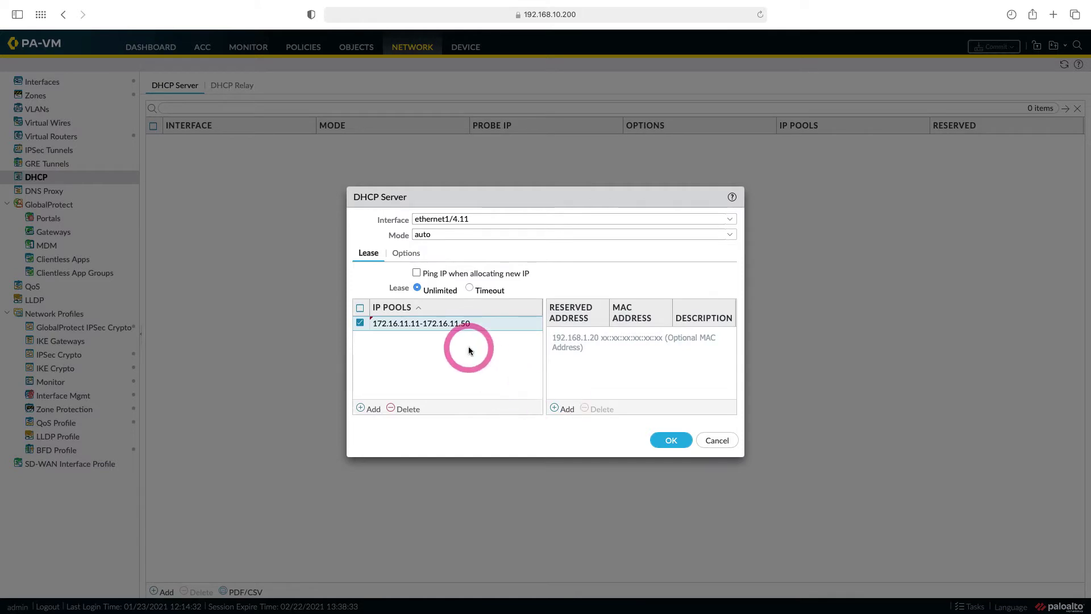
Set the lease to a 1-day timeout and save the ethernet1/4.11 DHCP server
{"action": "left_click", "coordinate": [415, 289]}
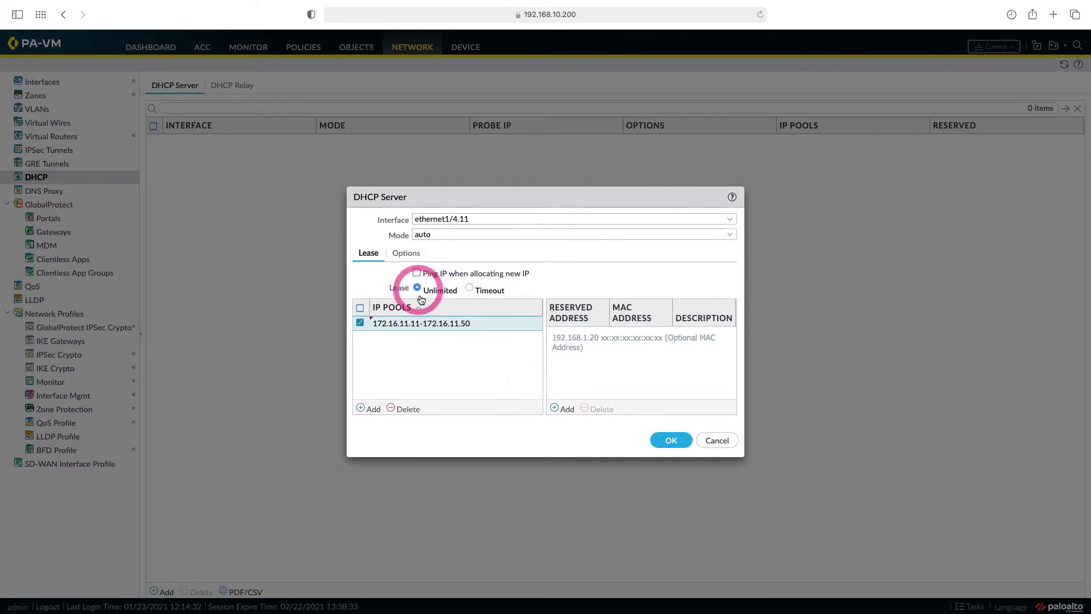
{"action": "left_click", "coordinate": [427, 325]}
{"action": "left_click", "coordinate": [469, 288]}
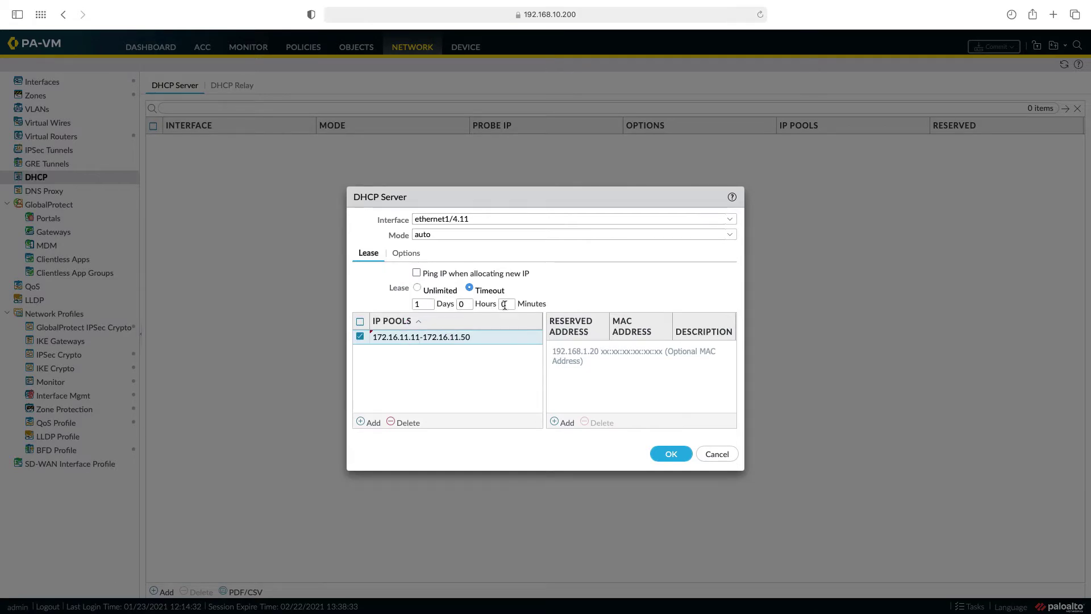
{"action": "left_click", "coordinate": [668, 453]}
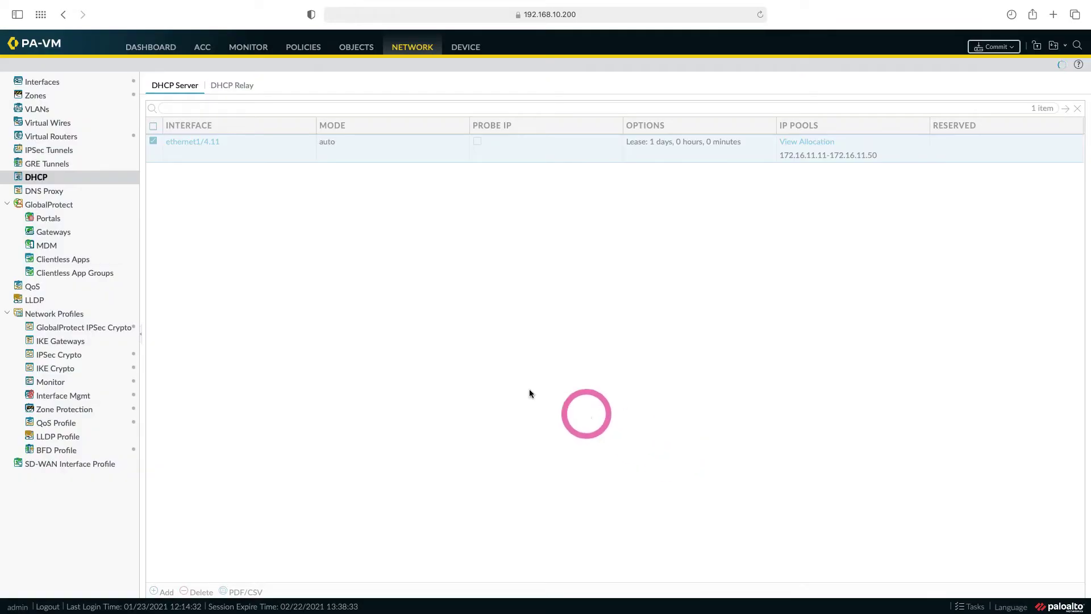
Start another DHCP server entry on interface ethernet1/4.12
{"action": "left_click", "coordinate": [464, 346]}
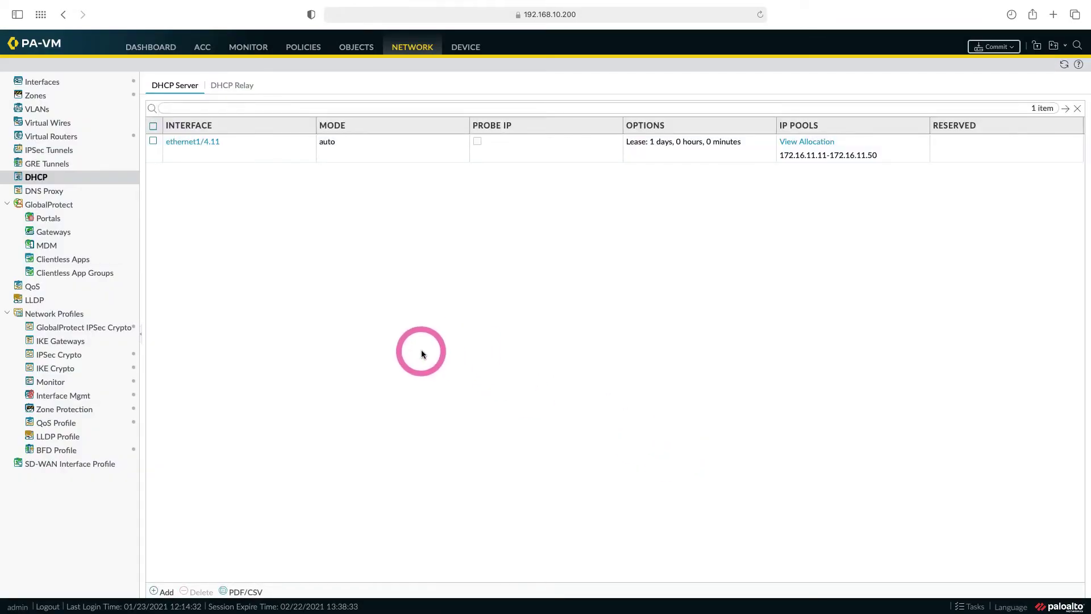
{"action": "left_click", "coordinate": [166, 592]}
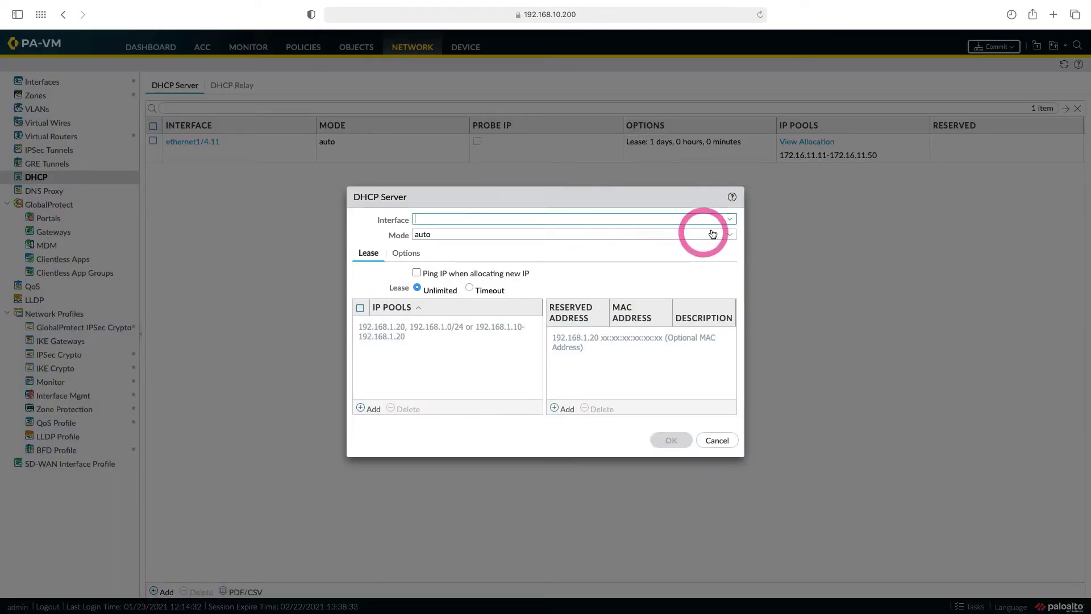
{"action": "left_click", "coordinate": [730, 219]}
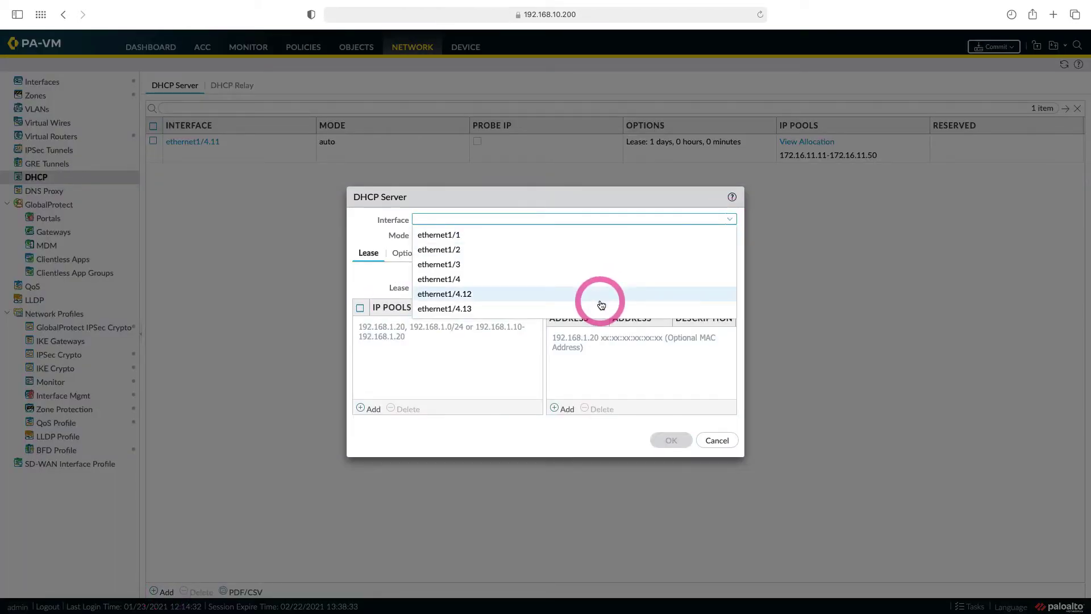
{"action": "left_click", "coordinate": [603, 294]}
Add the IP pool 172.16.12.0/24
{"action": "left_click", "coordinate": [379, 408]}
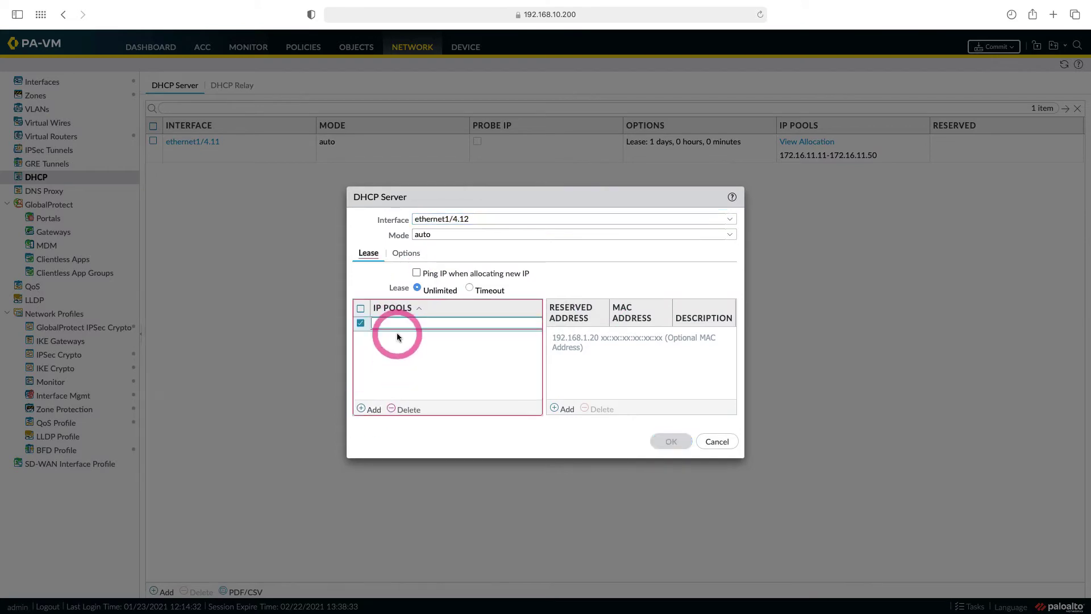
{"action": "type", "text": "172."}
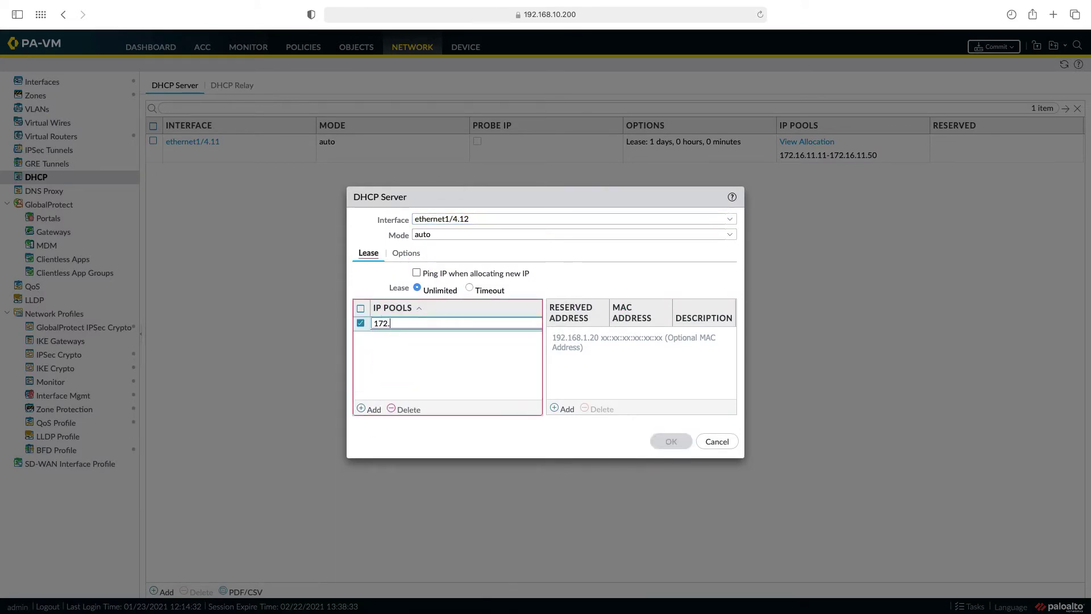
{"action": "type", "text": "16.12.0/24"}
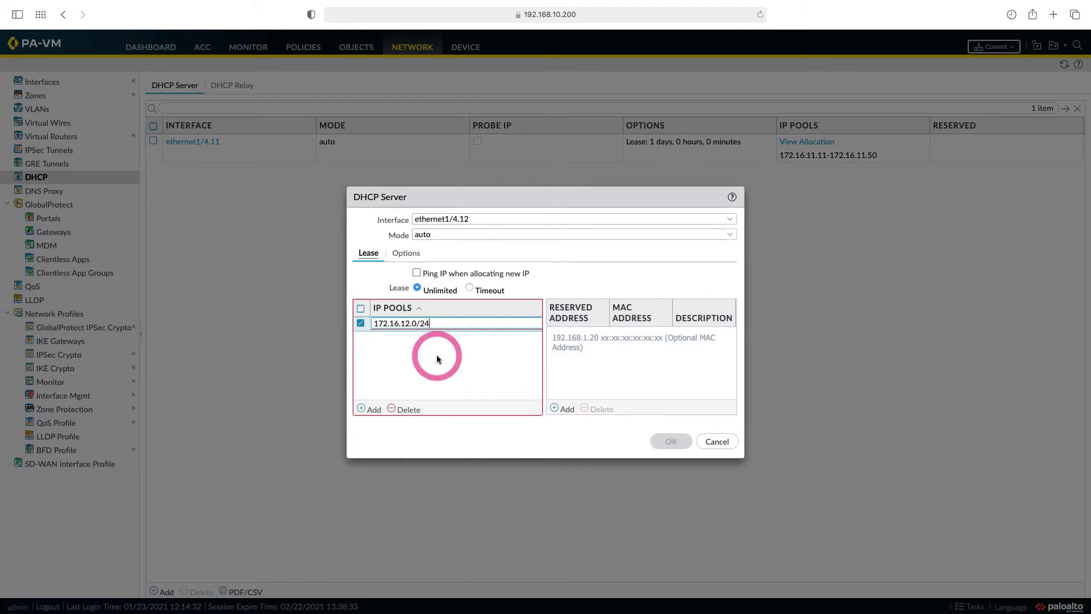
{"action": "left_click", "coordinate": [438, 358]}
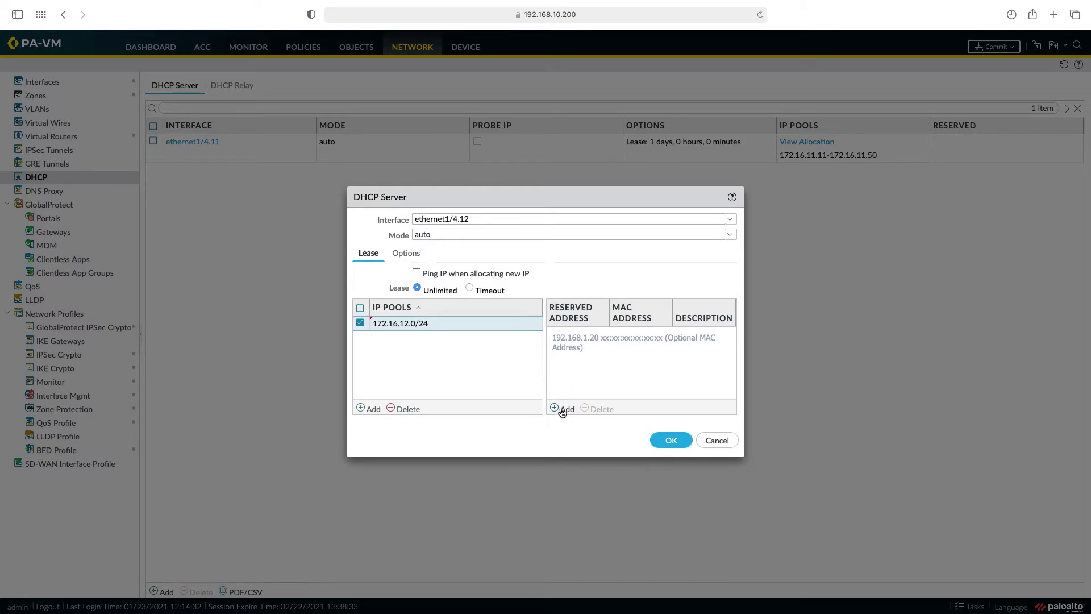
Reserve the address 172.16.12.254 in the DHCP server
{"action": "left_click", "coordinate": [562, 409]}
{"action": "type", "text": "1"}
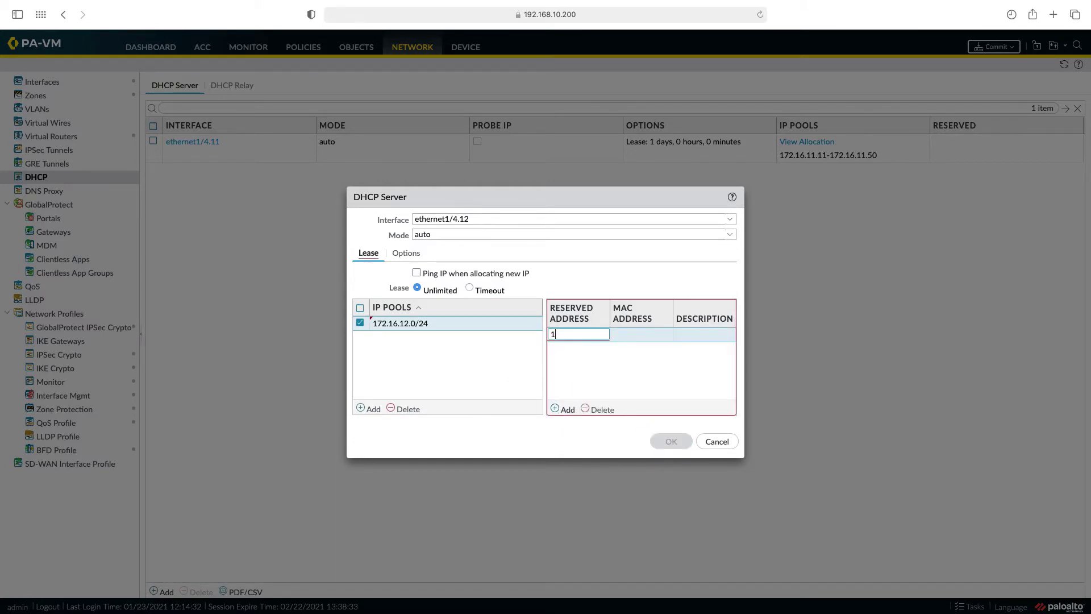
{"action": "type", "text": "72.16.12.254"}
{"action": "left_click", "coordinate": [633, 340]}
{"action": "left_click", "coordinate": [632, 341]}
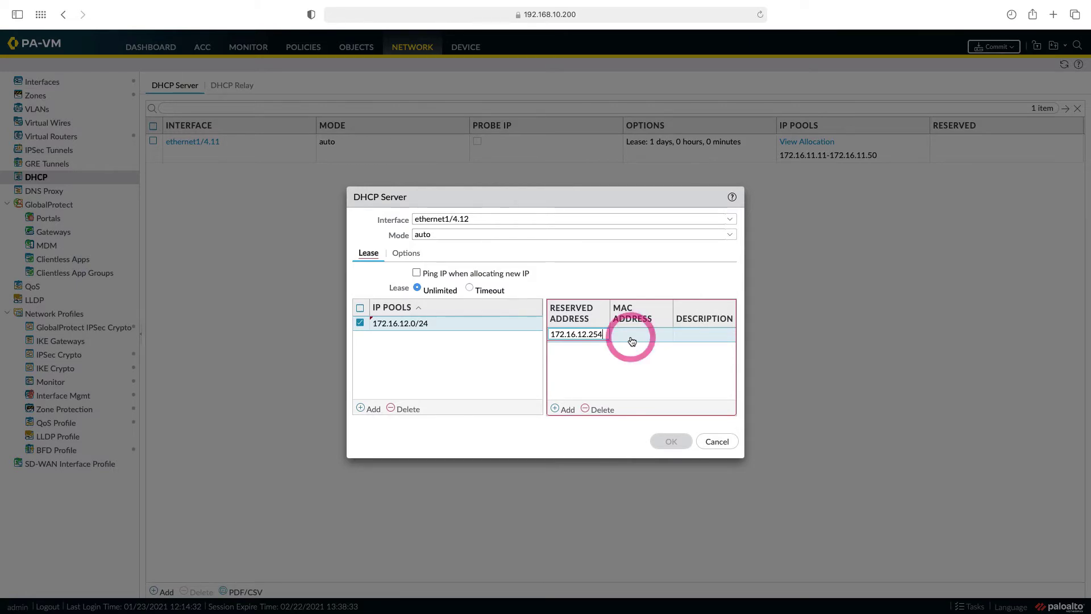
{"action": "left_click", "coordinate": [478, 287]}
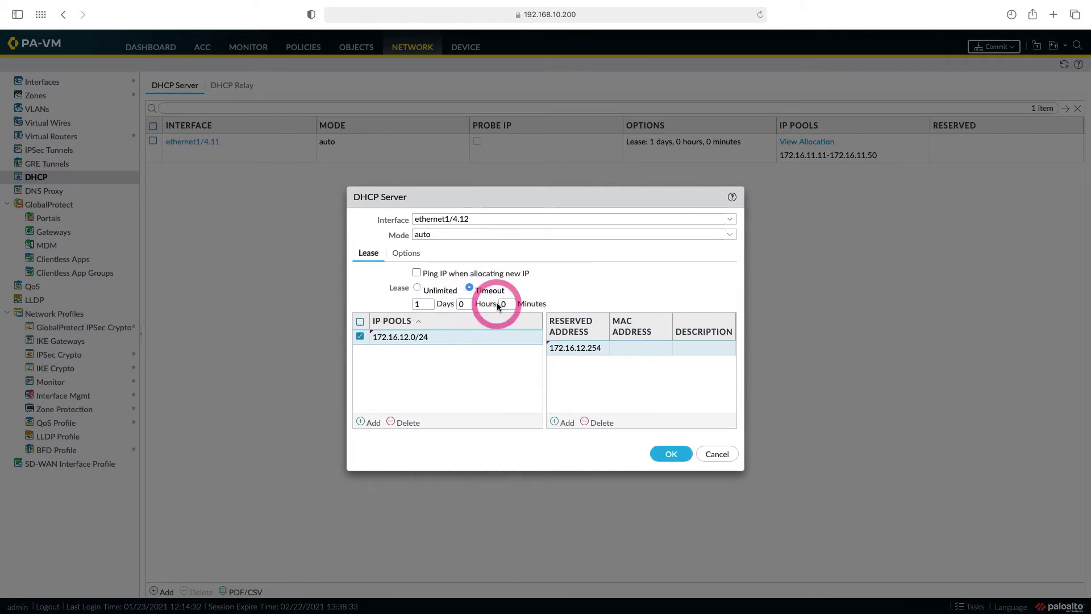
Set the lease timeout to 0 days, 30 minutes and save the ethernet1/4.12 server
{"action": "left_click", "coordinate": [431, 304]}
{"action": "key", "text": "BackSpace"}
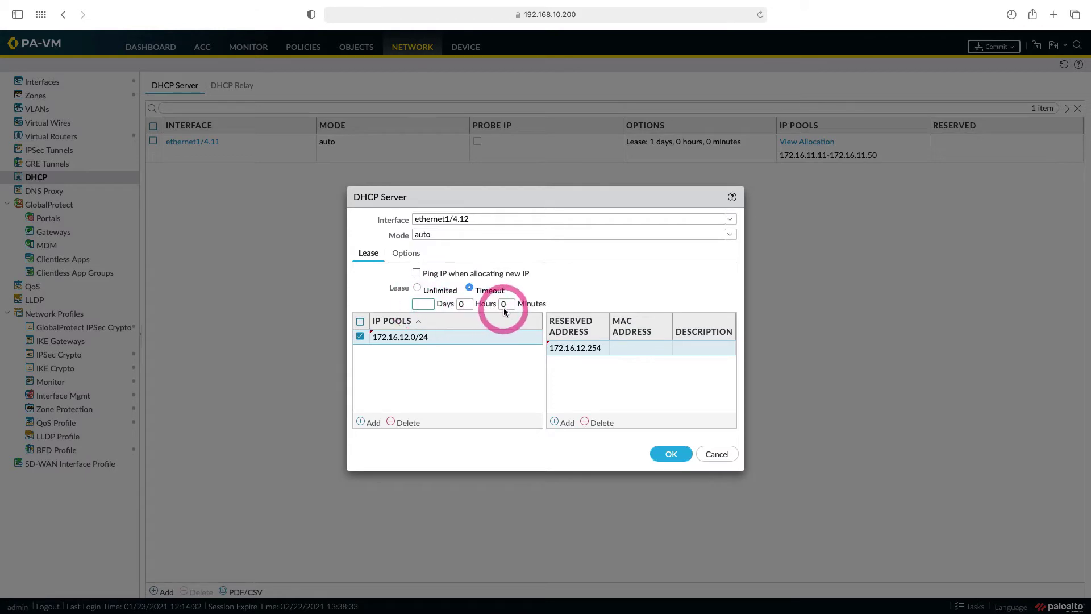
{"action": "left_click", "coordinate": [503, 304]}
{"action": "type", "text": "30"}
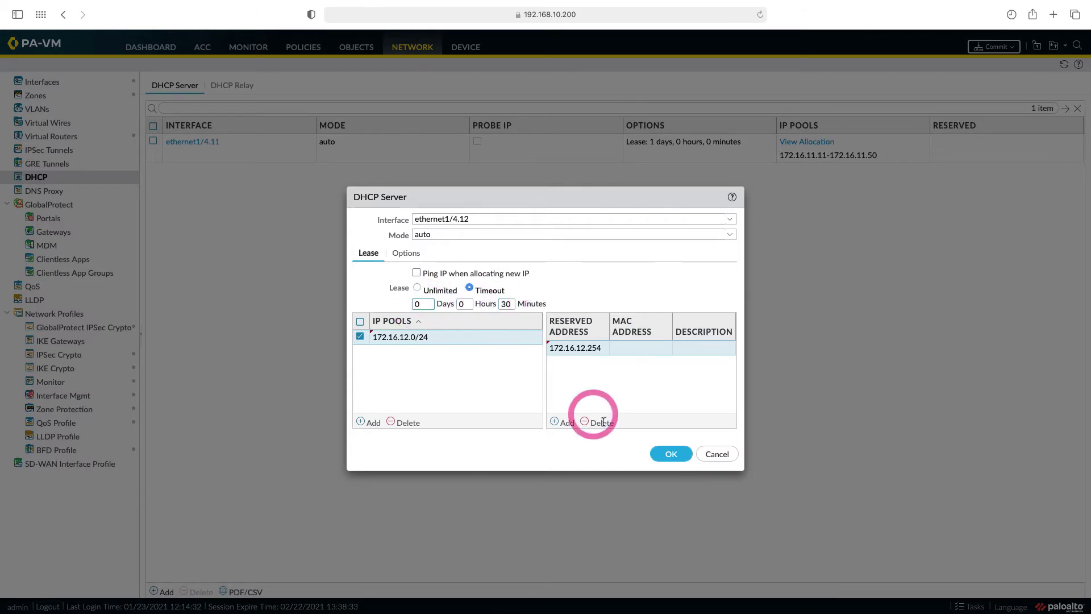
{"action": "left_click", "coordinate": [661, 448]}
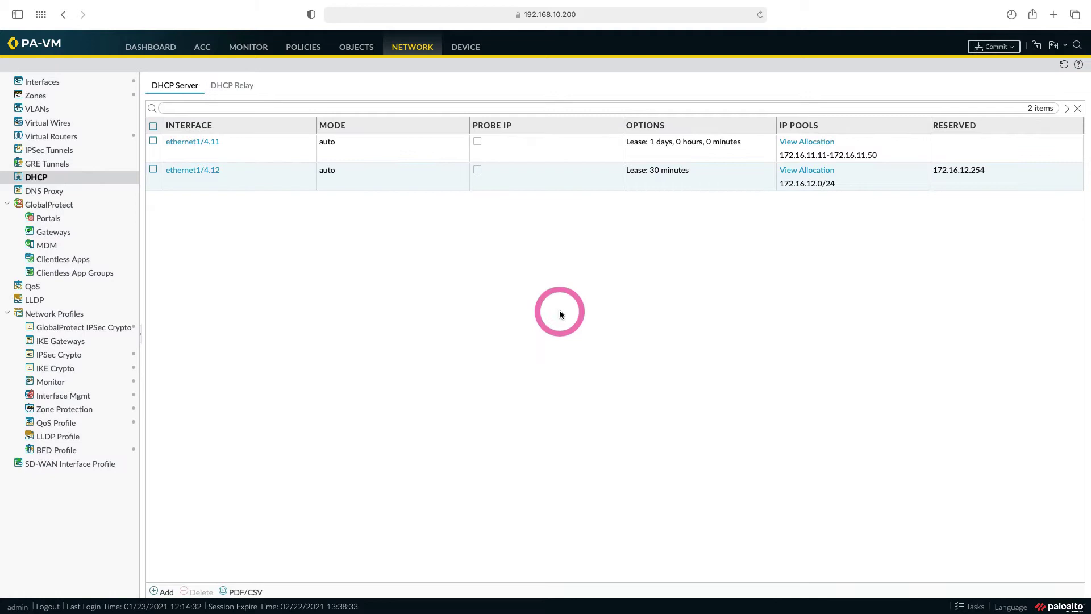
Commit all pending changes and close the successful commit status report
{"action": "left_click", "coordinate": [989, 49]}
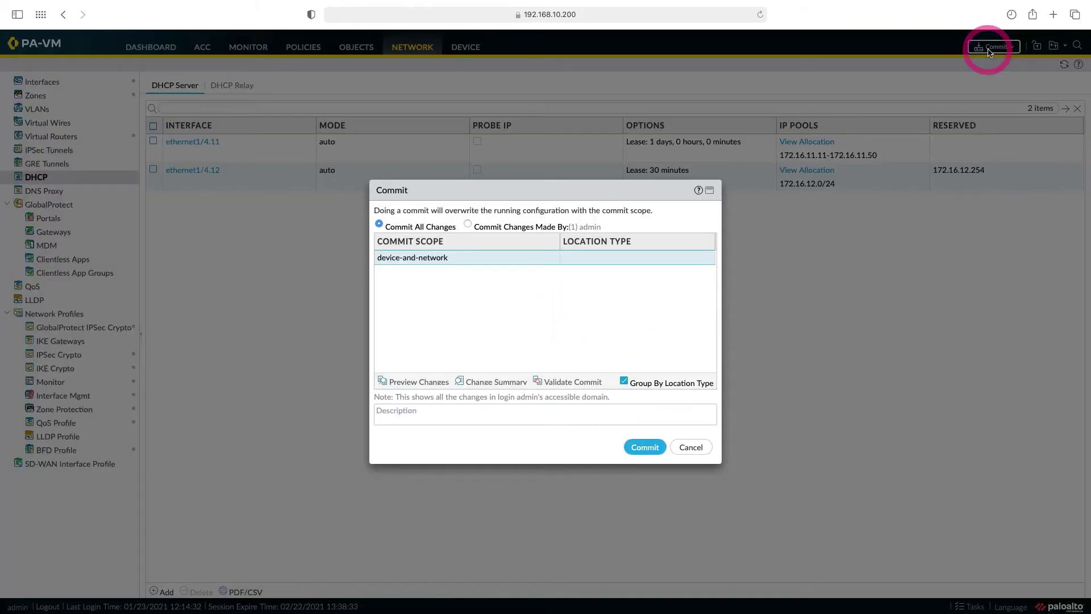
{"action": "left_click", "coordinate": [645, 446]}
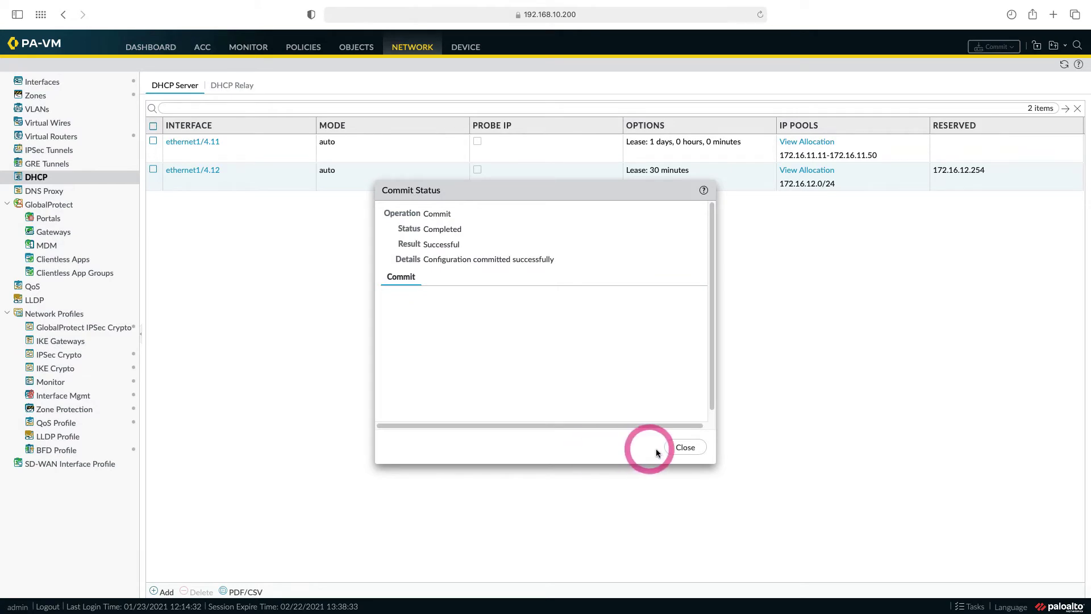
{"action": "left_click", "coordinate": [682, 449]}
{"action": "left_click", "coordinate": [689, 422]}
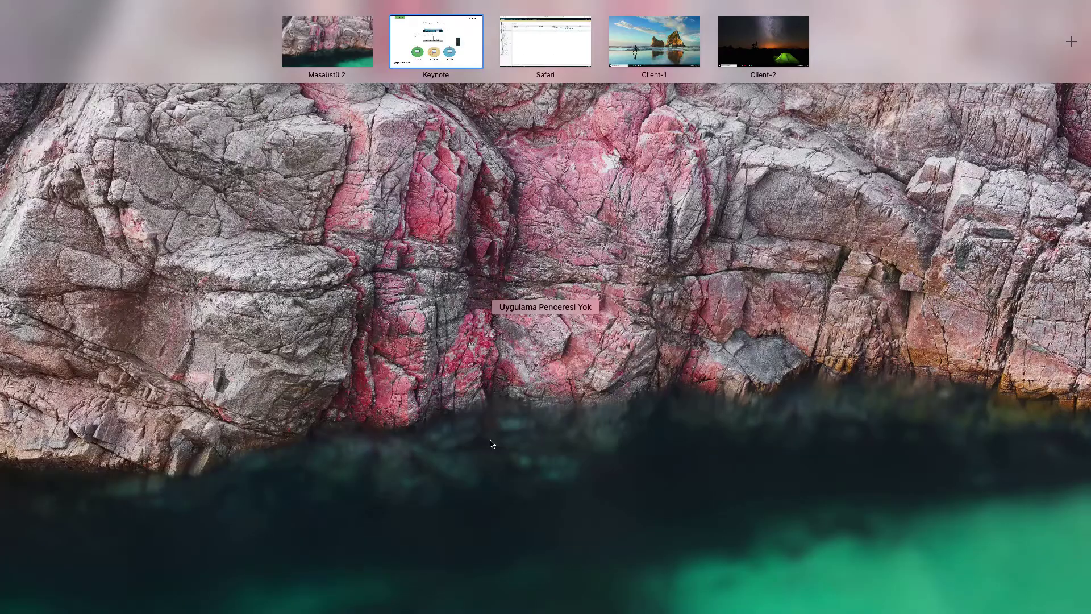
Show the desktop overview with the Client-1 and Client-2 spaces
{"action": "mouse_move", "coordinate": [645, 58]}
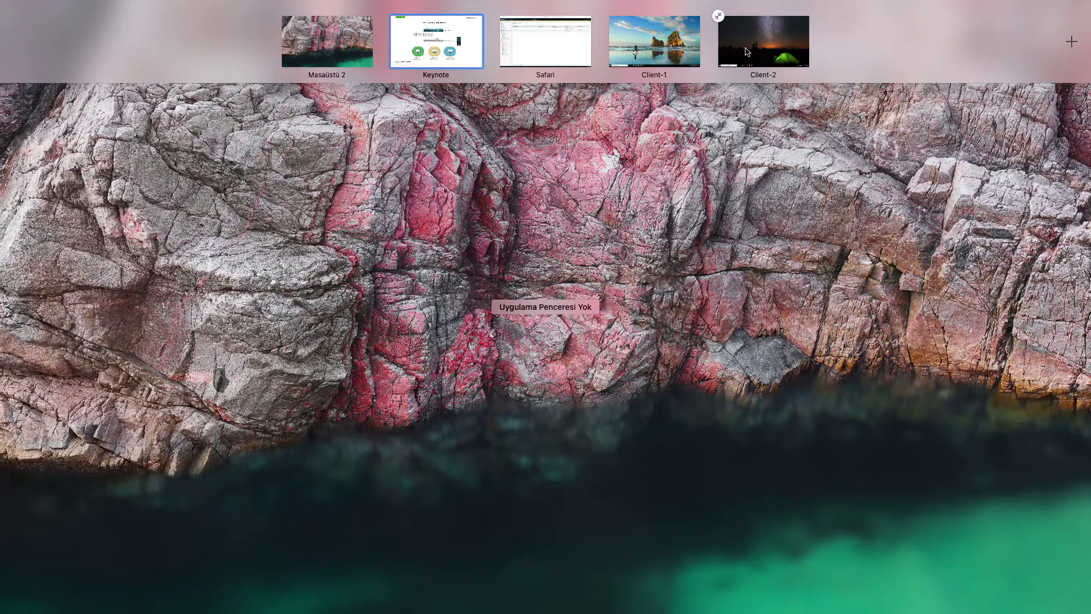
On Client-1, run ipconfig to show address 172.16.11.11, mask 255.255.255.0, no gateway
{"action": "left_click", "coordinate": [679, 50]}
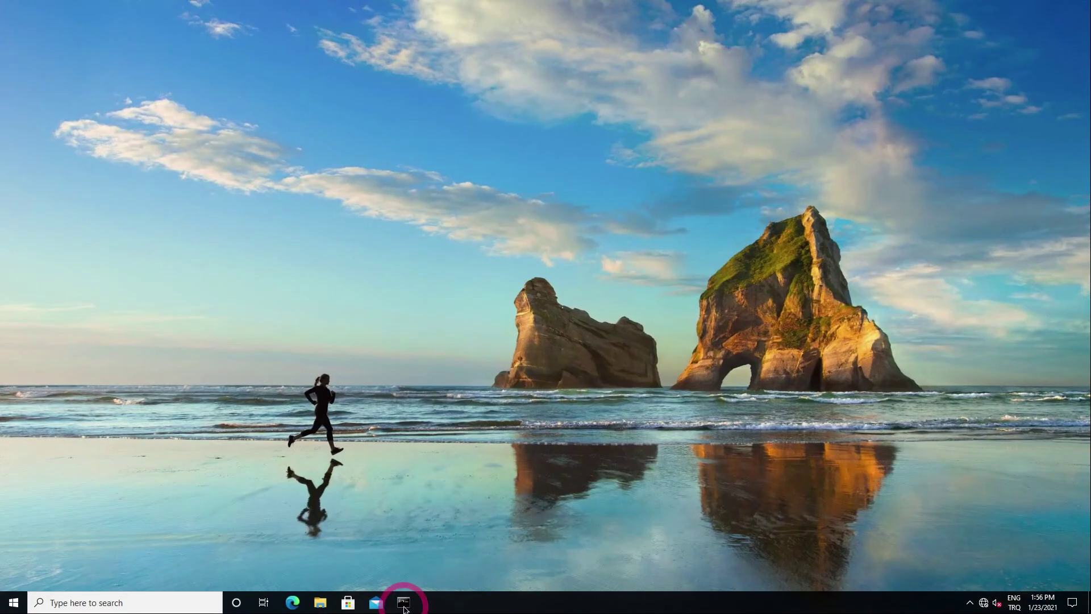
{"action": "left_click", "coordinate": [404, 605]}
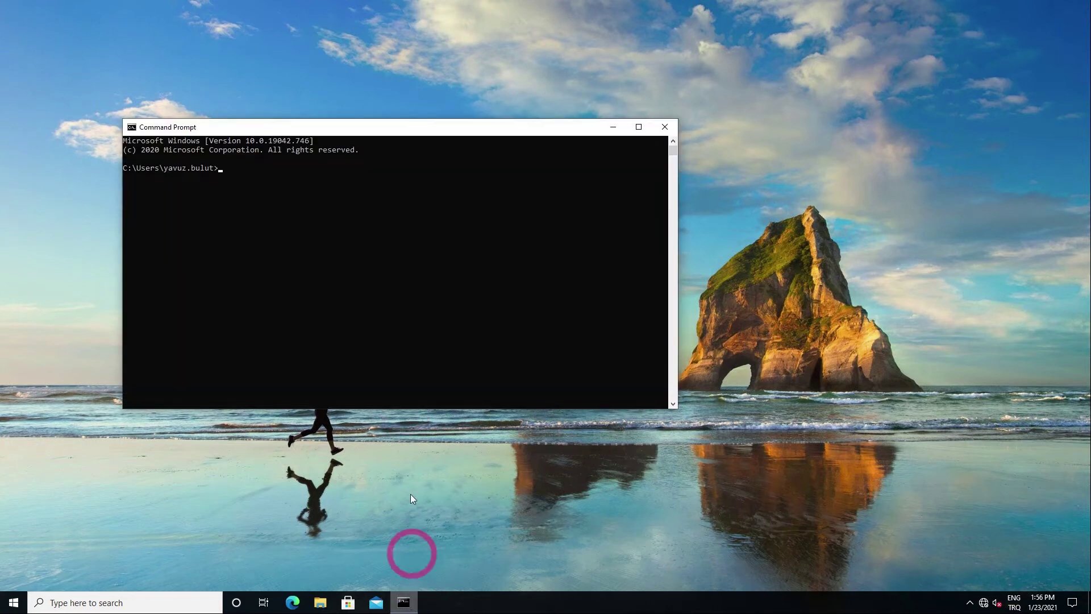
{"action": "type", "text": "ipconfi"}
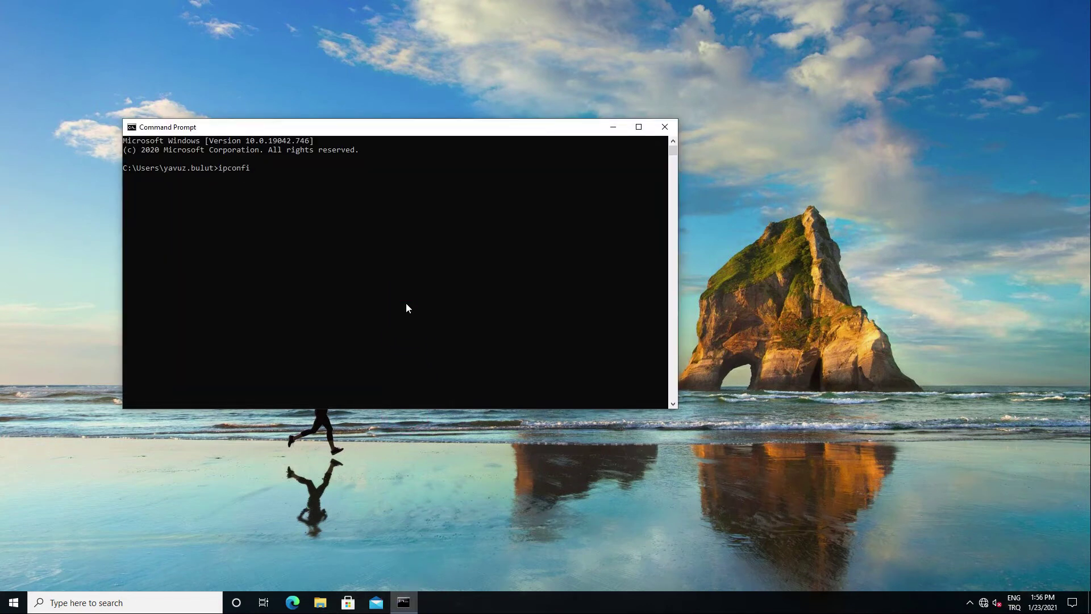
{"action": "type", "text": "g"}
{"action": "key", "text": "Return"}
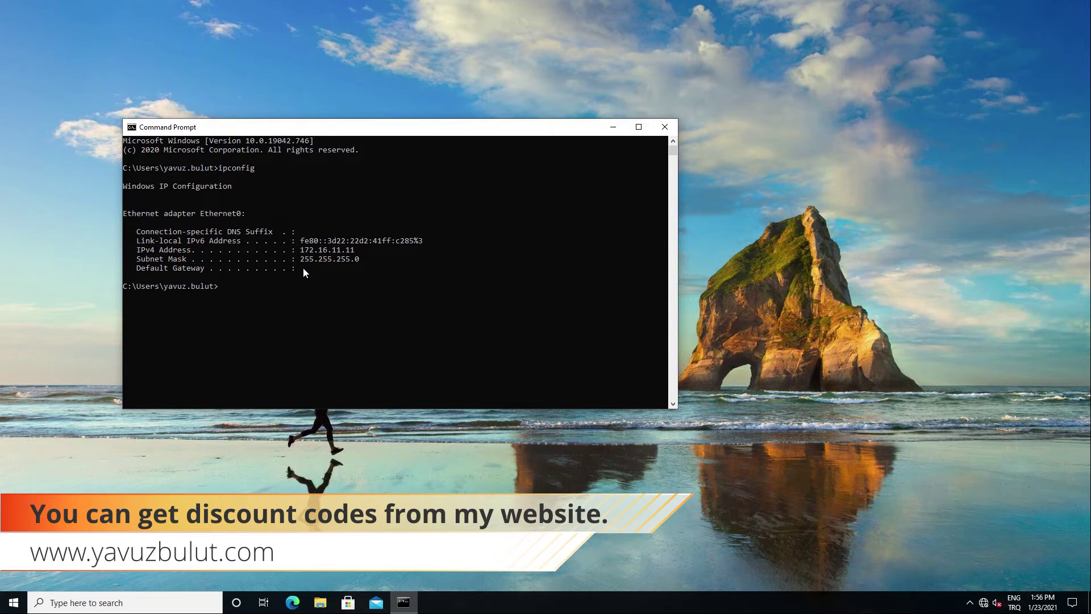
{"action": "key", "text": "ctrl+Up"}
On Client-2, run ipconfig to show address 172.16.12.1 with mask 255.255.255.0
{"action": "left_click", "coordinate": [768, 38]}
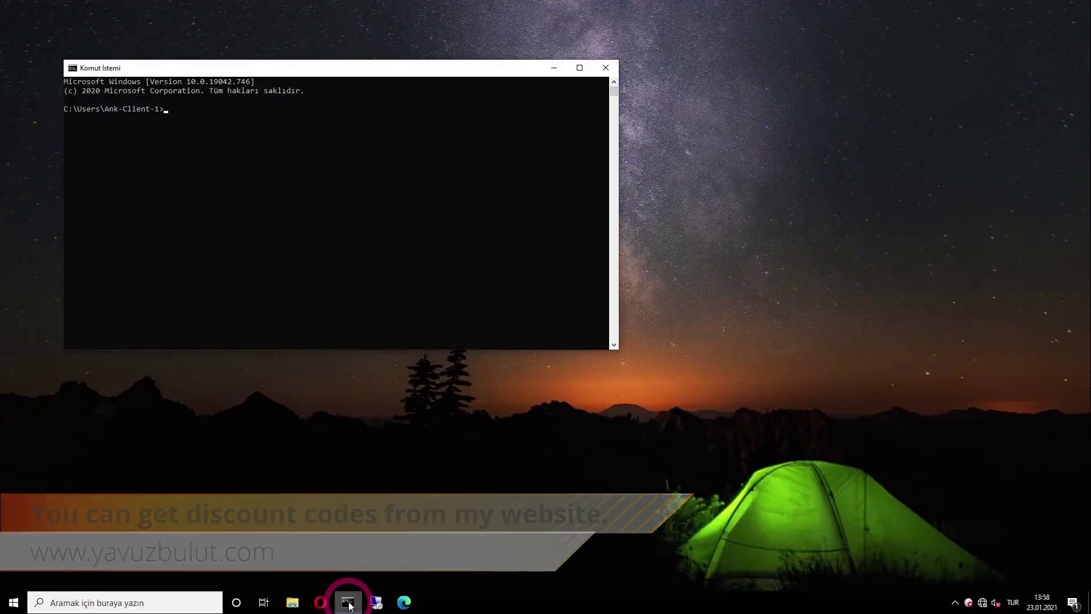
{"action": "left_click", "coordinate": [272, 164]}
{"action": "type", "text": "ipconfig"}
{"action": "key", "text": "Return"}
{"action": "left_click", "coordinate": [263, 194]}
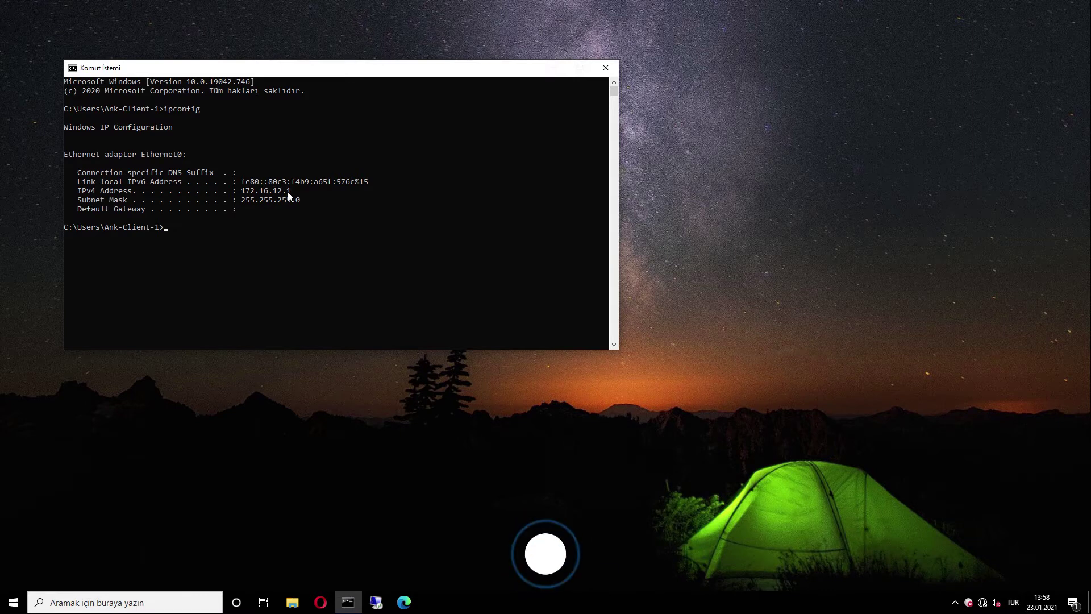
{"action": "left_click", "coordinate": [450, 223]}
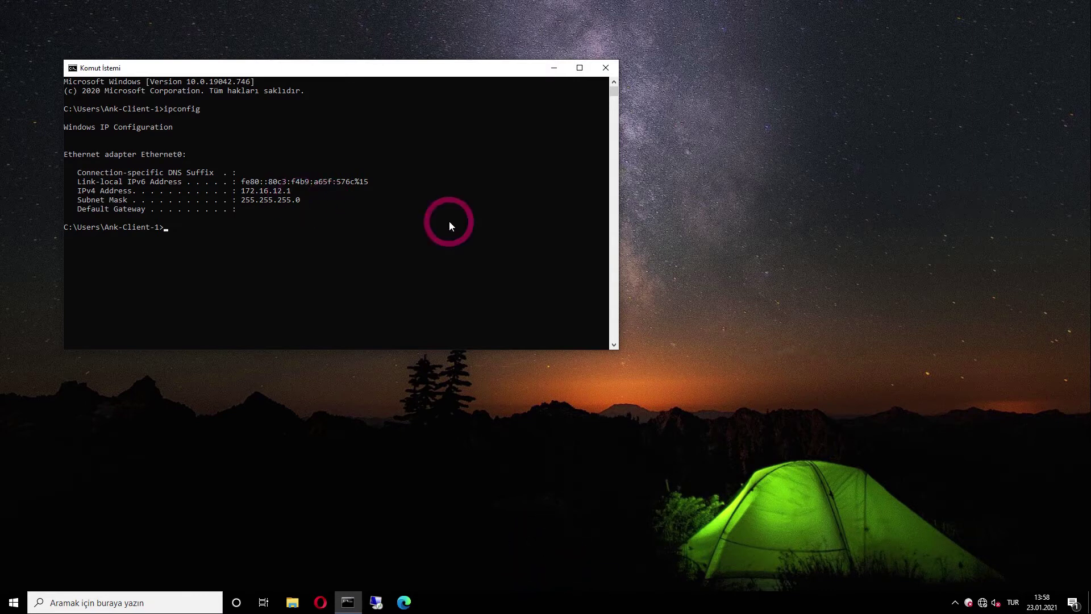
Return to the PA-VM DHCP Server list in Safari
{"action": "key", "text": "ctrl+Up"}
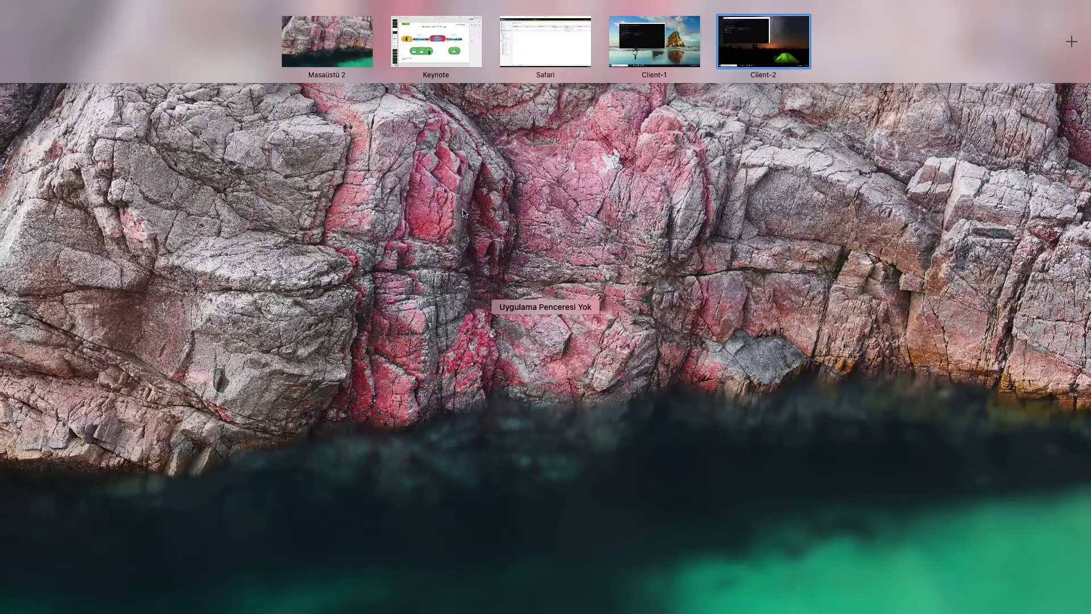
{"action": "left_click", "coordinate": [548, 54]}
{"action": "left_click", "coordinate": [327, 242]}
Give ethernet1/4.11 DHCP options gateway 172.16.11.254, mask 255.255.255.0, primary DNS 8.8.8.8
{"action": "left_click", "coordinate": [210, 145]}
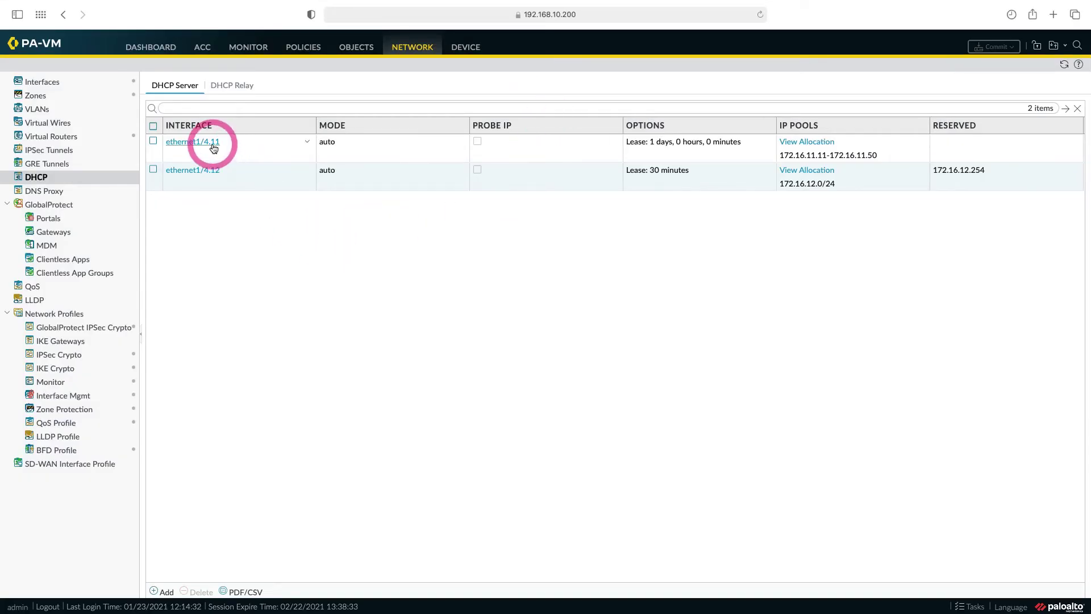
{"action": "left_click", "coordinate": [213, 147]}
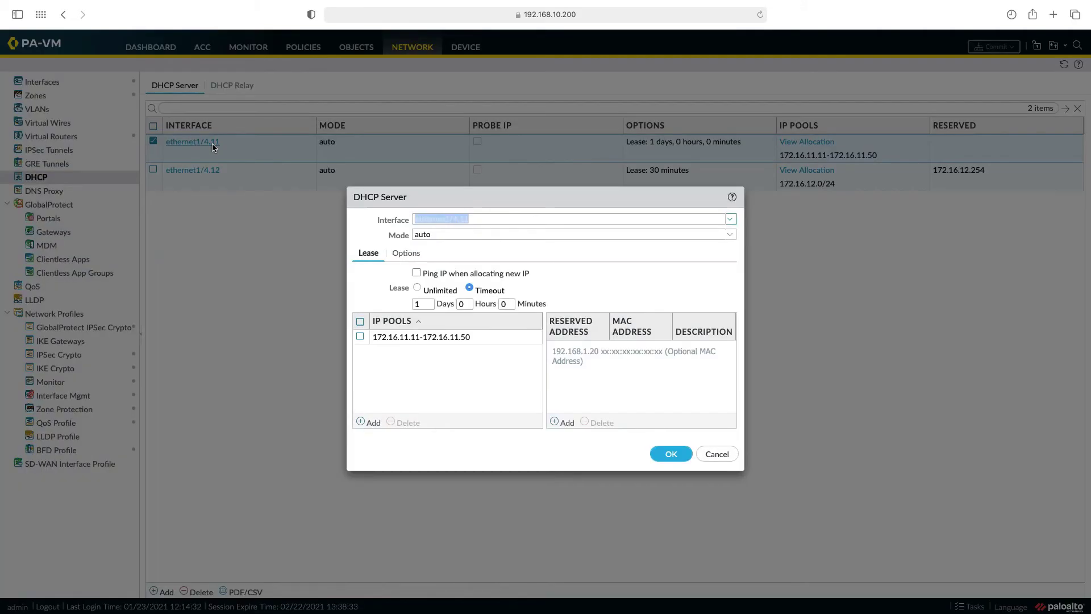
{"action": "left_click", "coordinate": [409, 254]}
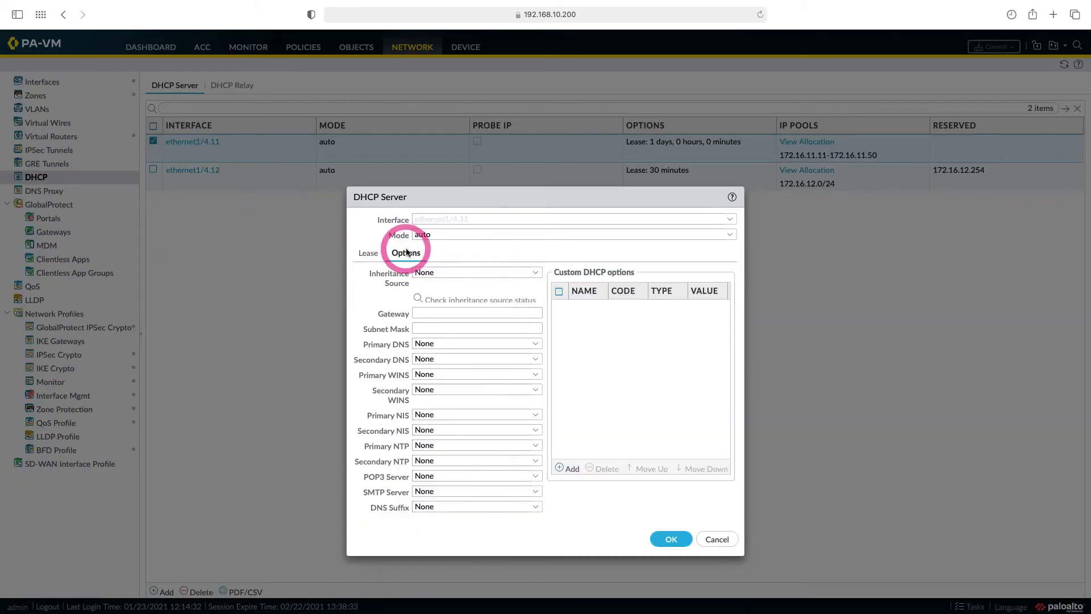
{"action": "left_click", "coordinate": [435, 314]}
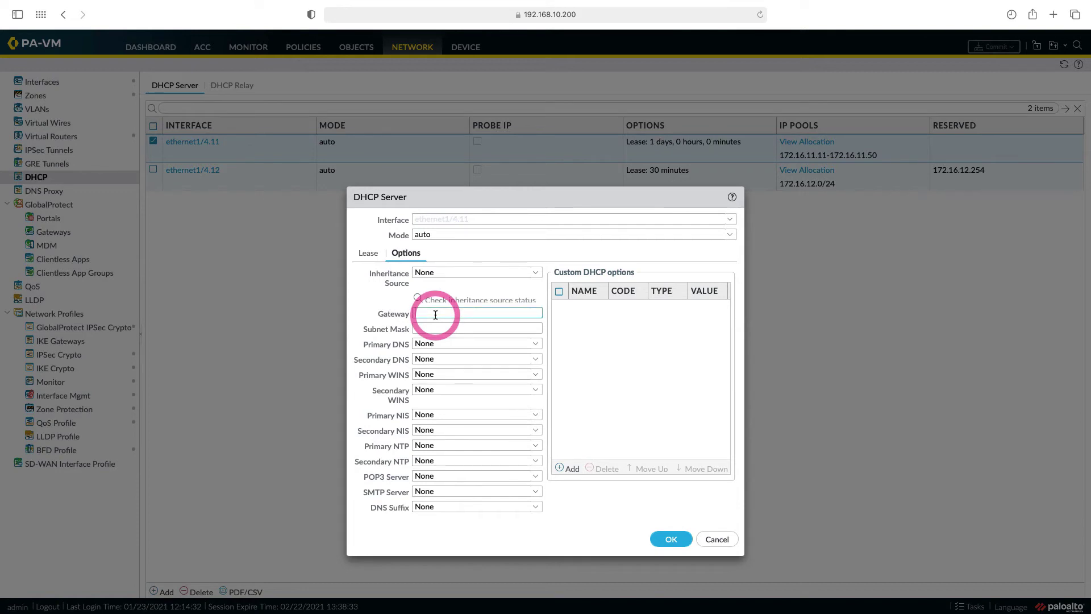
{"action": "type", "text": "1"}
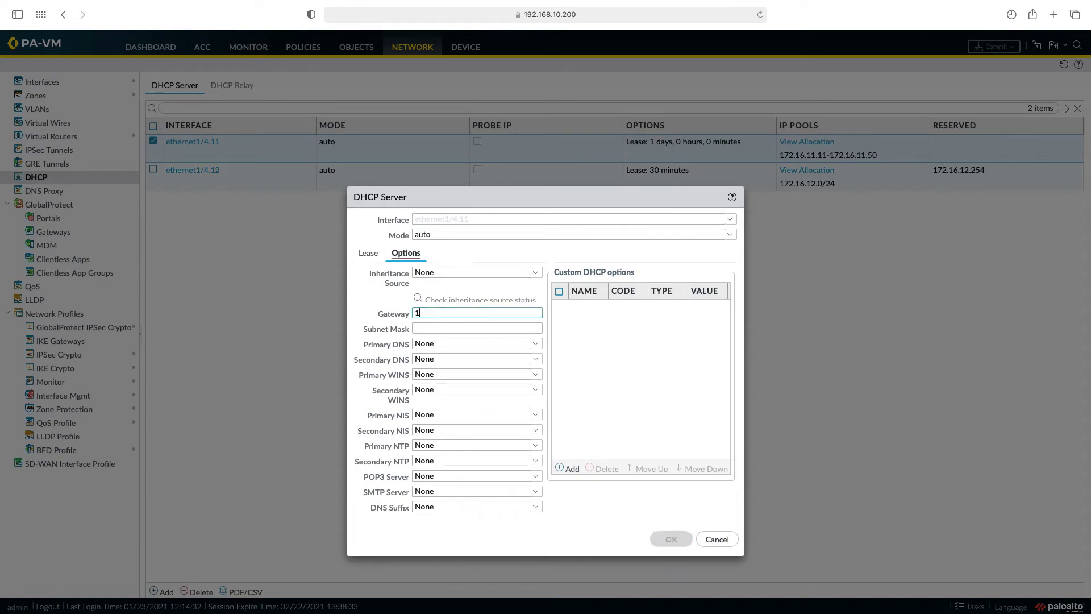
{"action": "type", "text": "72.16.11.254"}
{"action": "key", "text": "Tab"}
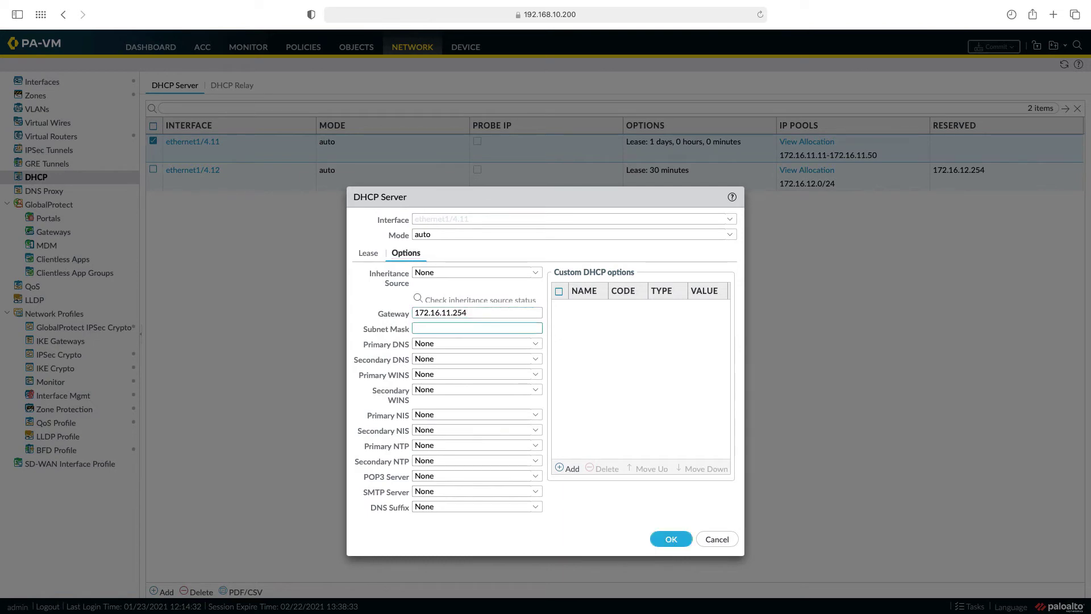
{"action": "type", "text": "255.255.255.0"}
{"action": "left_click", "coordinate": [477, 343]}
{"action": "type", "text": "8.8."}
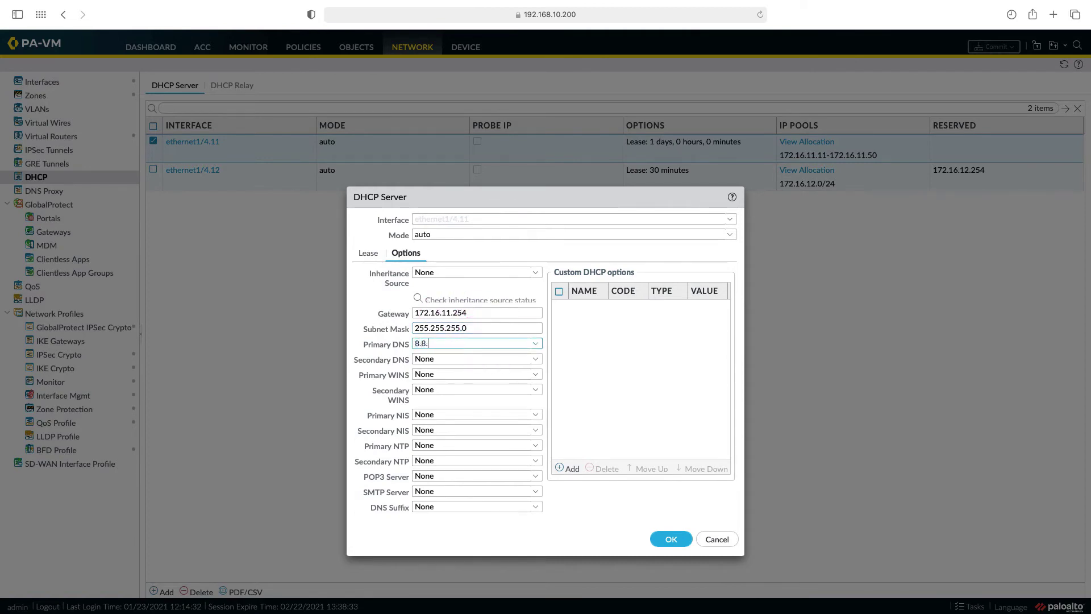
{"action": "type", "text": "8.8"}
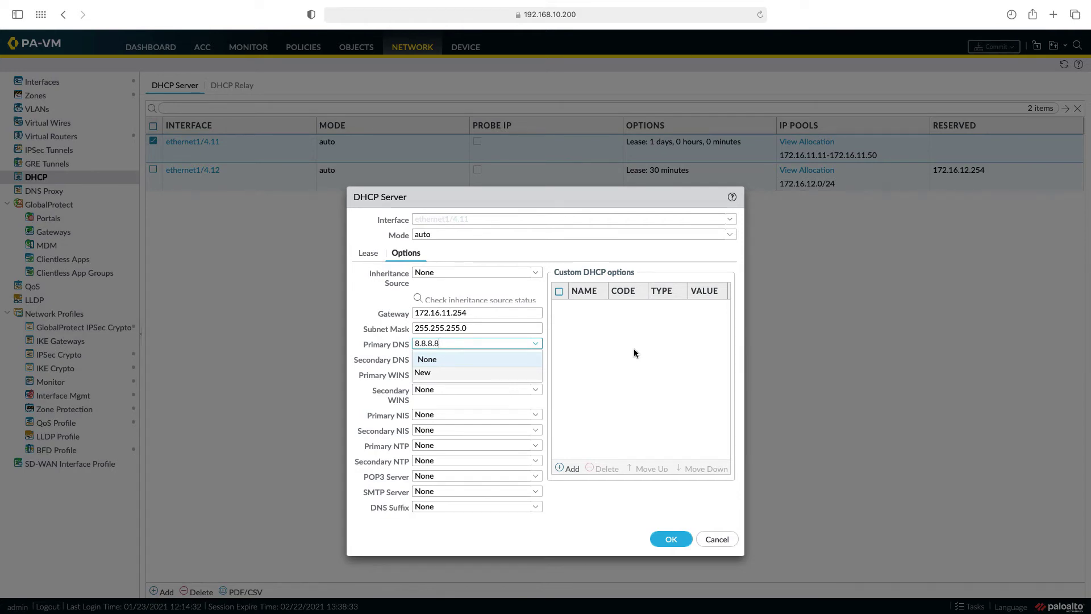
Add custom option 'Call Manager', code 66, IP value 172.16.55.200, and save both dialogs
{"action": "left_click", "coordinate": [570, 469]}
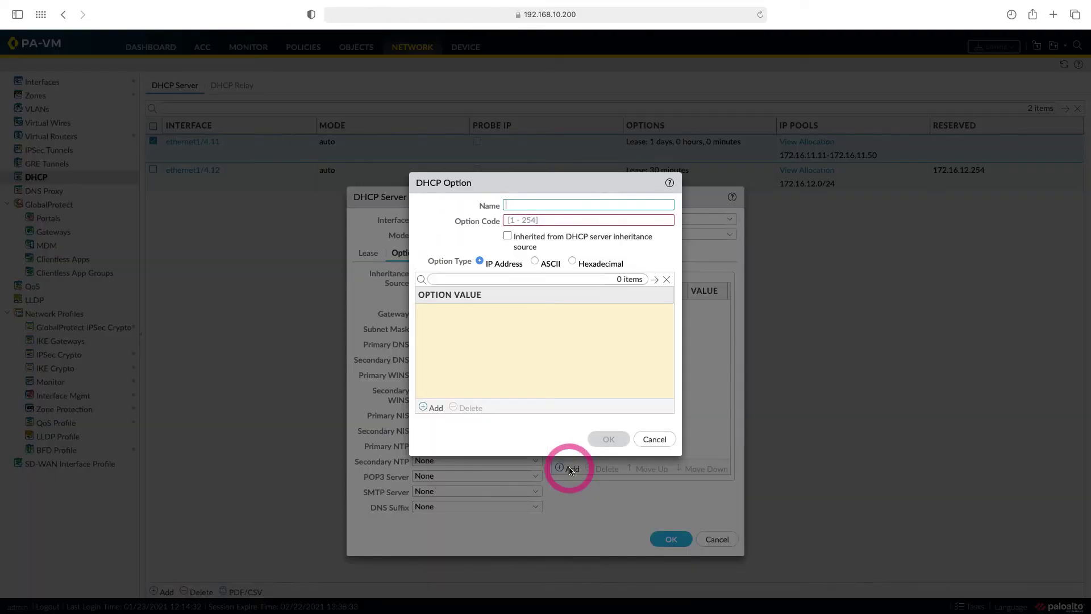
{"action": "type", "text": "Call"}
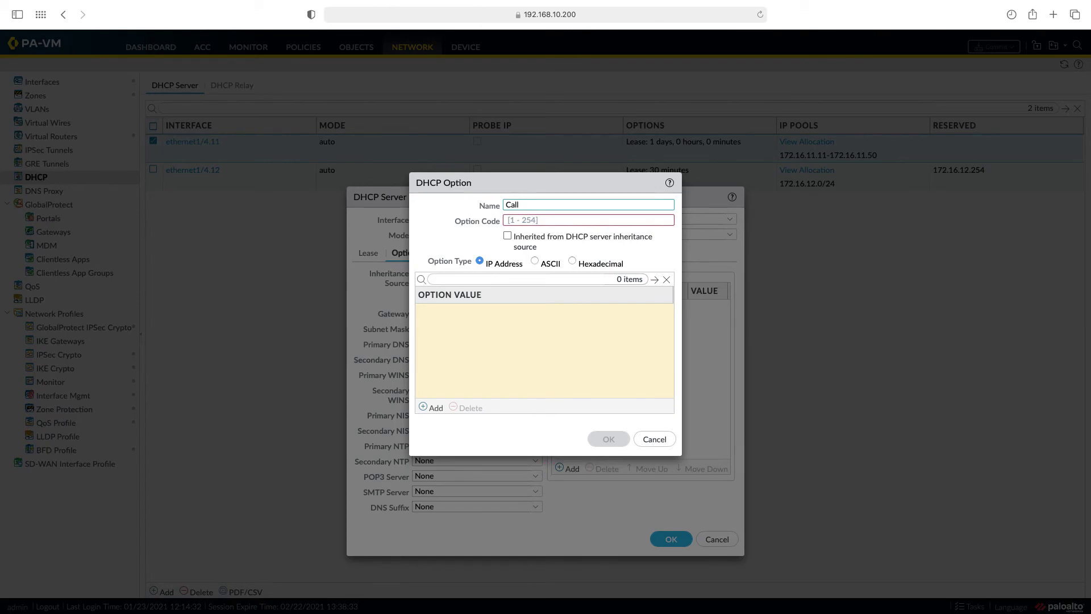
{"action": "type", "text": " Manager"}
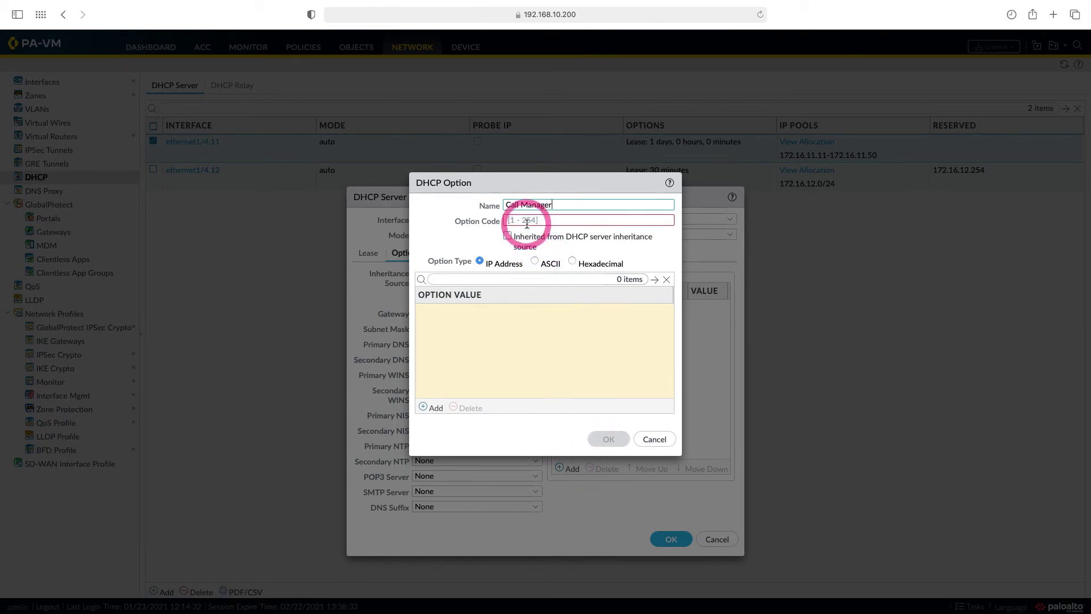
{"action": "left_click", "coordinate": [527, 223]}
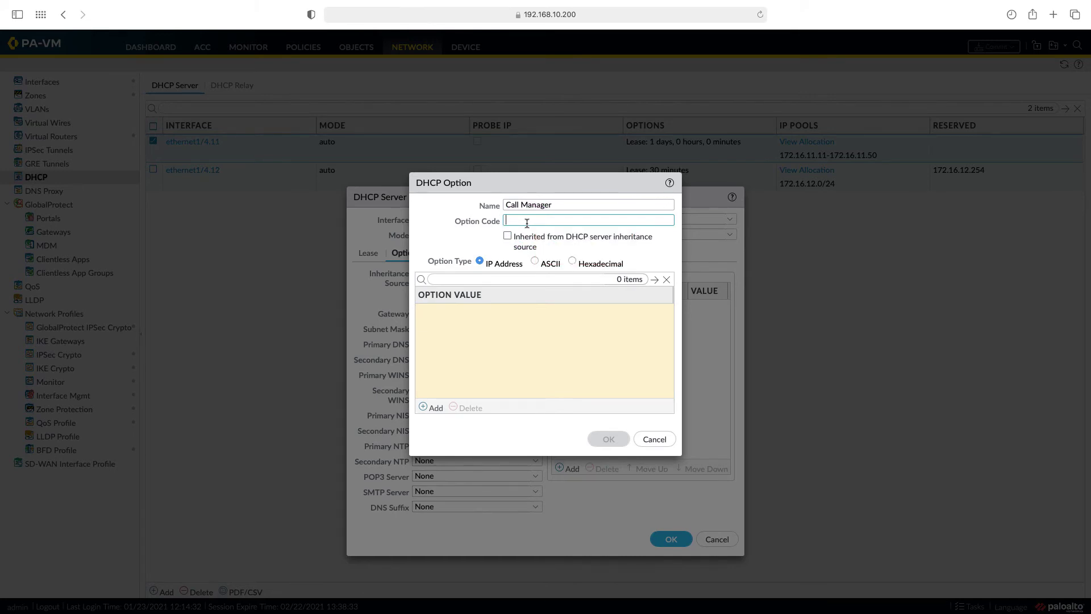
{"action": "type", "text": "66"}
{"action": "left_click", "coordinate": [433, 408]}
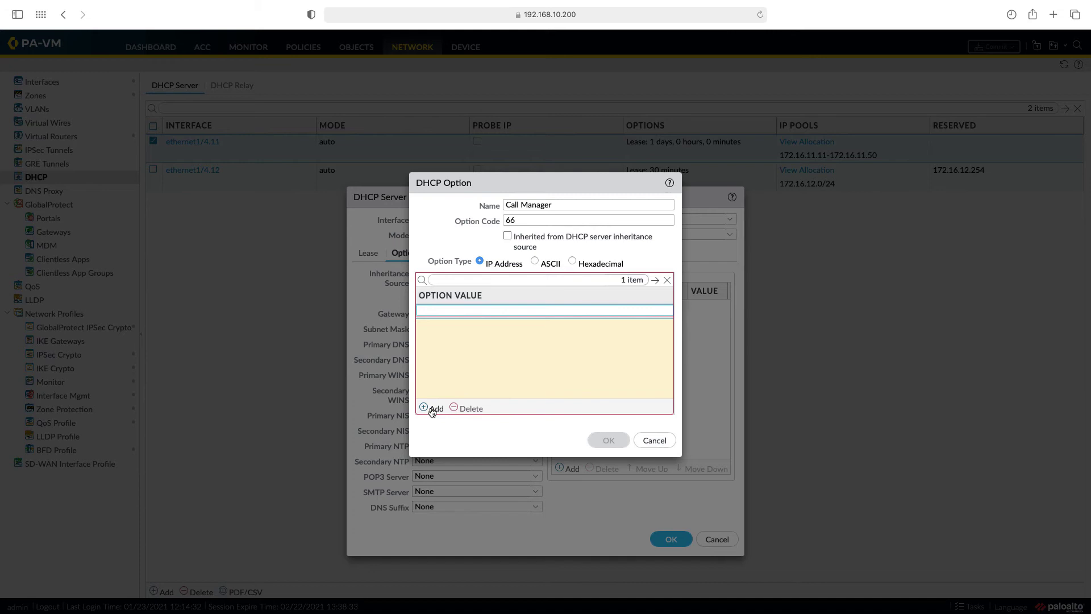
{"action": "type", "text": "172.16.55.200"}
{"action": "left_click", "coordinate": [485, 441]}
{"action": "left_click", "coordinate": [605, 440]}
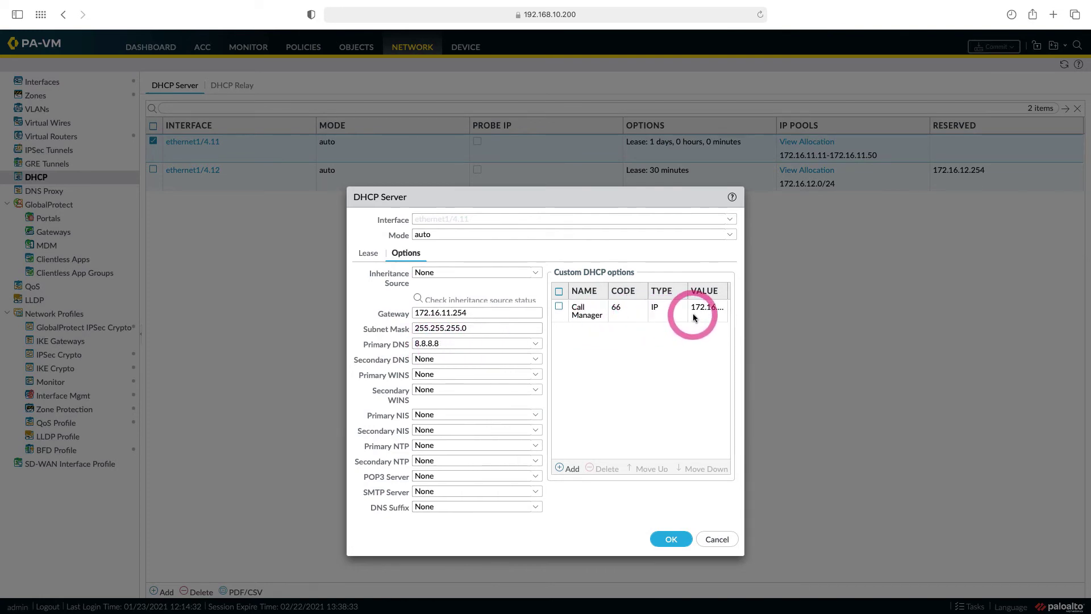
Save the ethernet1/4.11 DHCP server settings and commit all pending changes to the firewall
{"action": "left_click", "coordinate": [672, 539]}
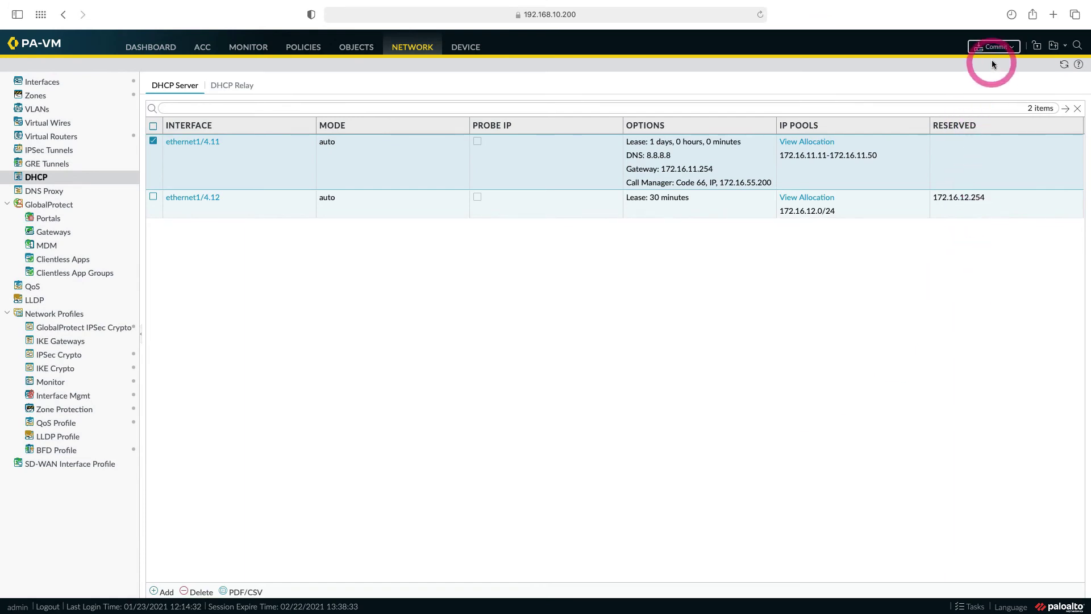
{"action": "left_click", "coordinate": [994, 52]}
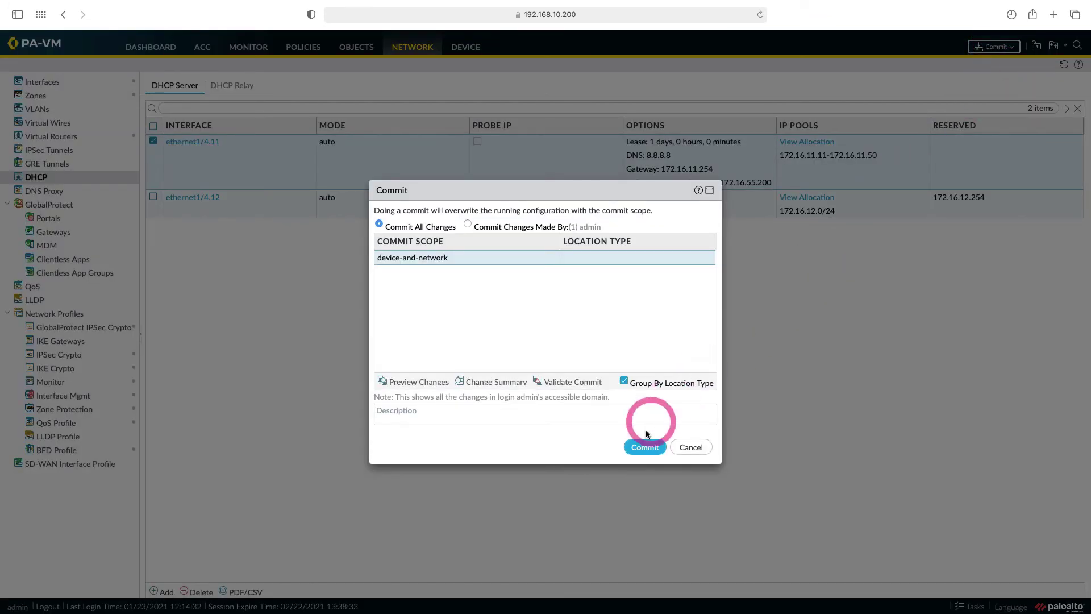
{"action": "left_click", "coordinate": [648, 448]}
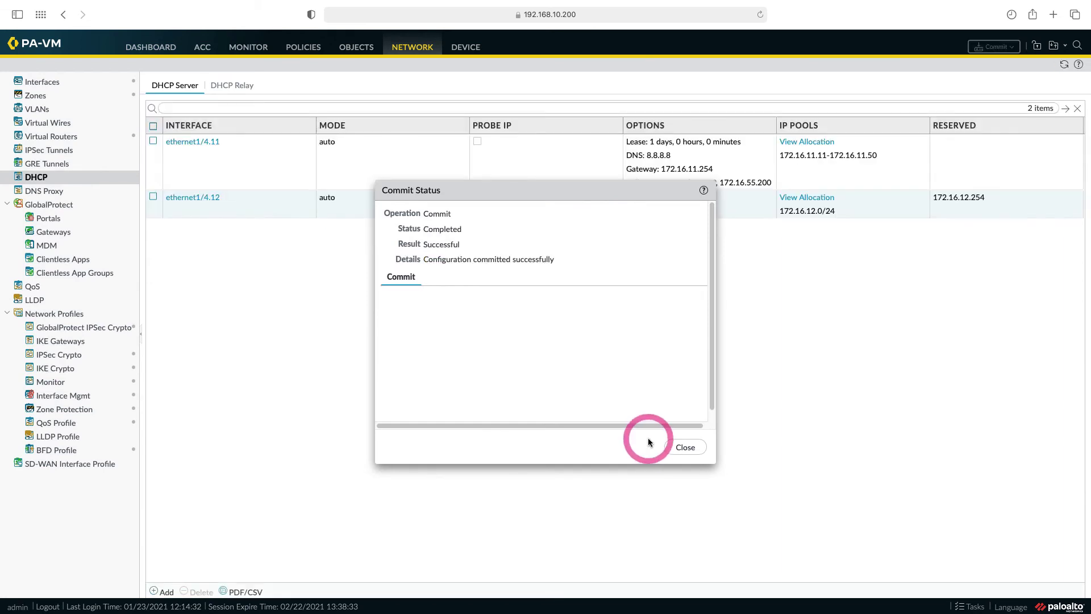
{"action": "left_click", "coordinate": [683, 449]}
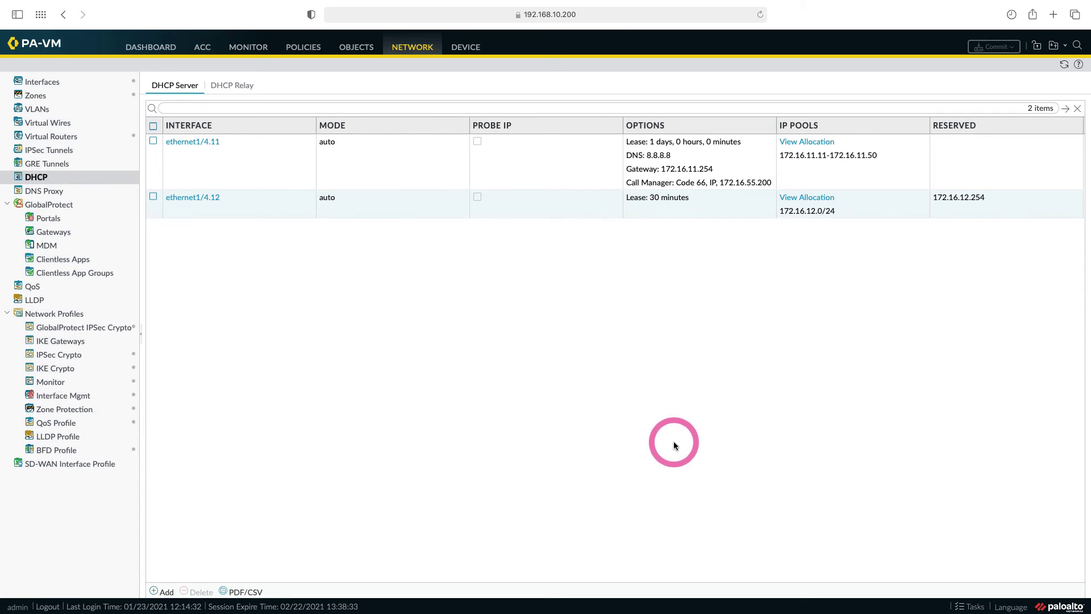
{"action": "key", "text": "ctrl+Up"}
On Client-1, run ipconfig, then ipconfig /release to drop the current lease
{"action": "left_click", "coordinate": [634, 50]}
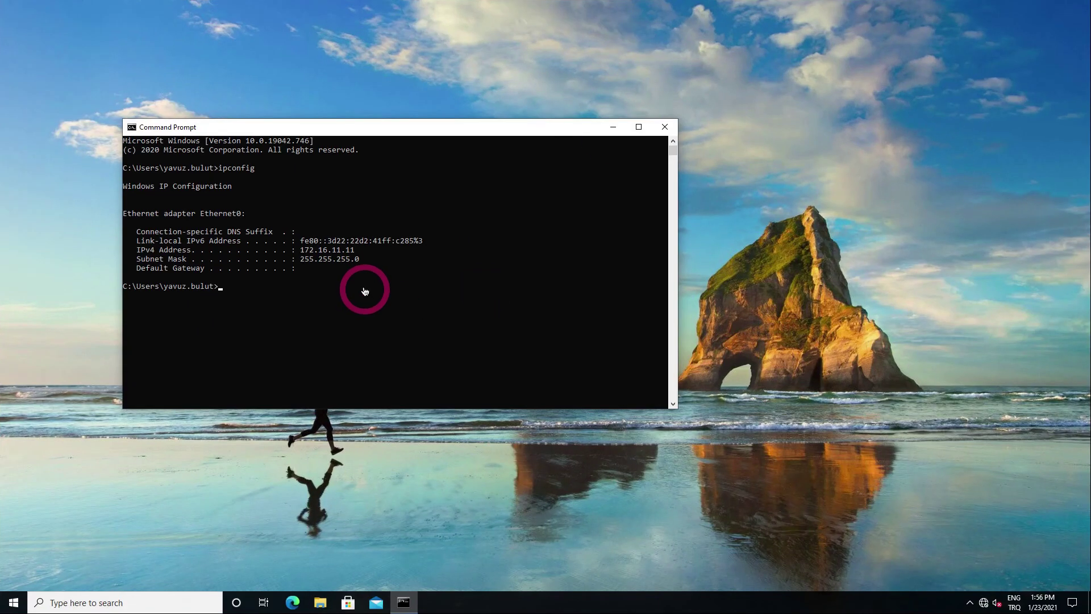
{"action": "key", "text": "Up"}
{"action": "key", "text": "Return"}
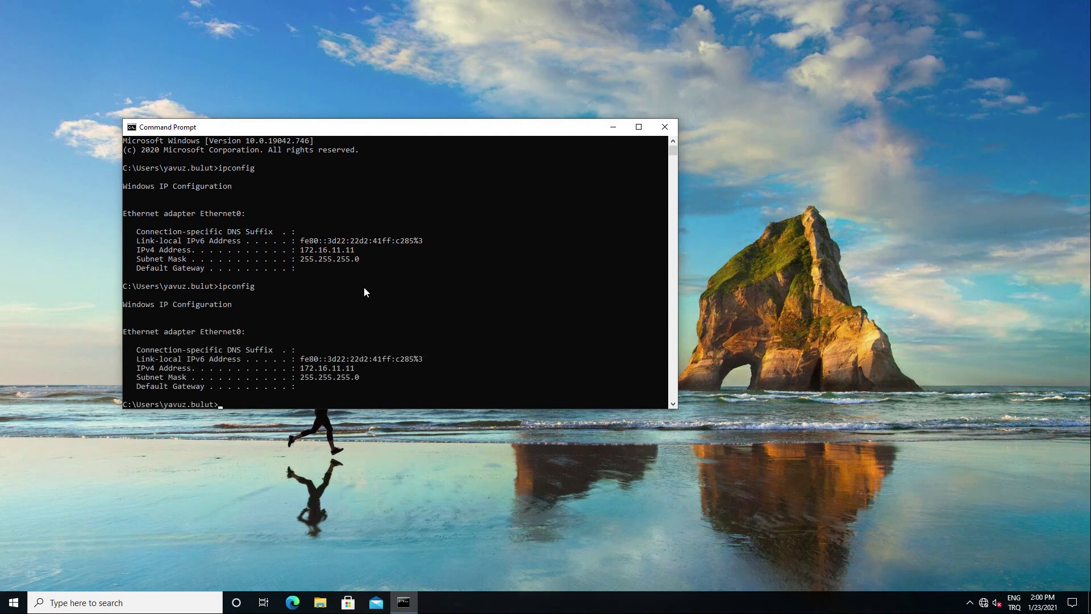
{"action": "type", "text": "ipconfig /release"}
{"action": "key", "text": "Return"}
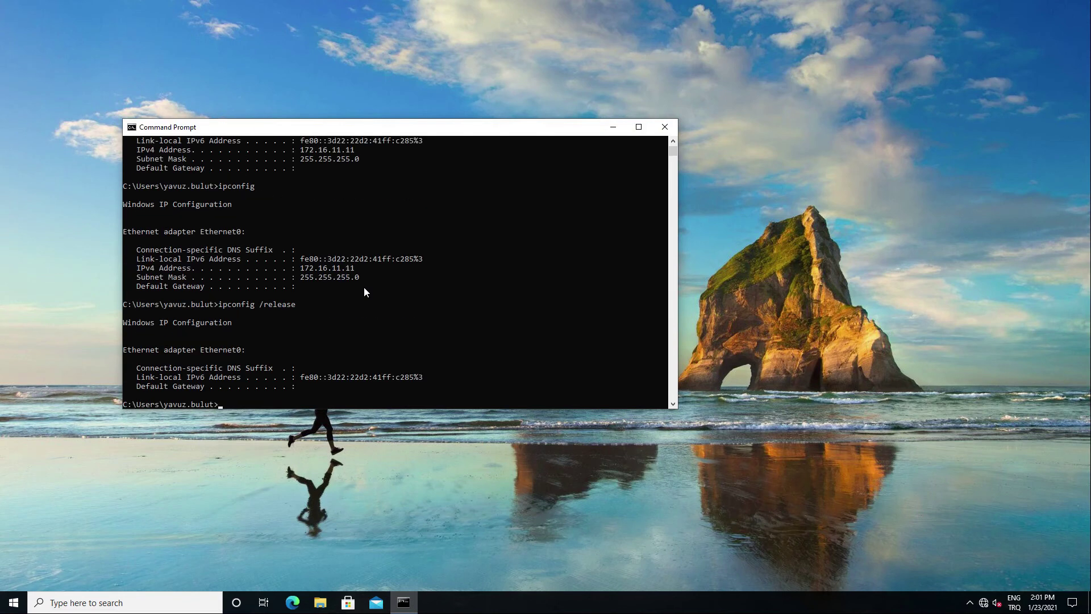
Run ipconfig /renew, then ipconfig /all to confirm gateway, DHCP server 172.16.11.254 and DNS 8.8.8.8
{"action": "key", "text": "Up"}
{"action": "key", "text": "BackSpace"}
{"action": "key", "text": "BackSpace"}
{"action": "key", "text": "BackSpace"}
{"action": "key", "text": "BackSpace"}
{"action": "key", "text": "BackSpace"}
{"action": "type", "text": "new"}
{"action": "key", "text": "Return"}
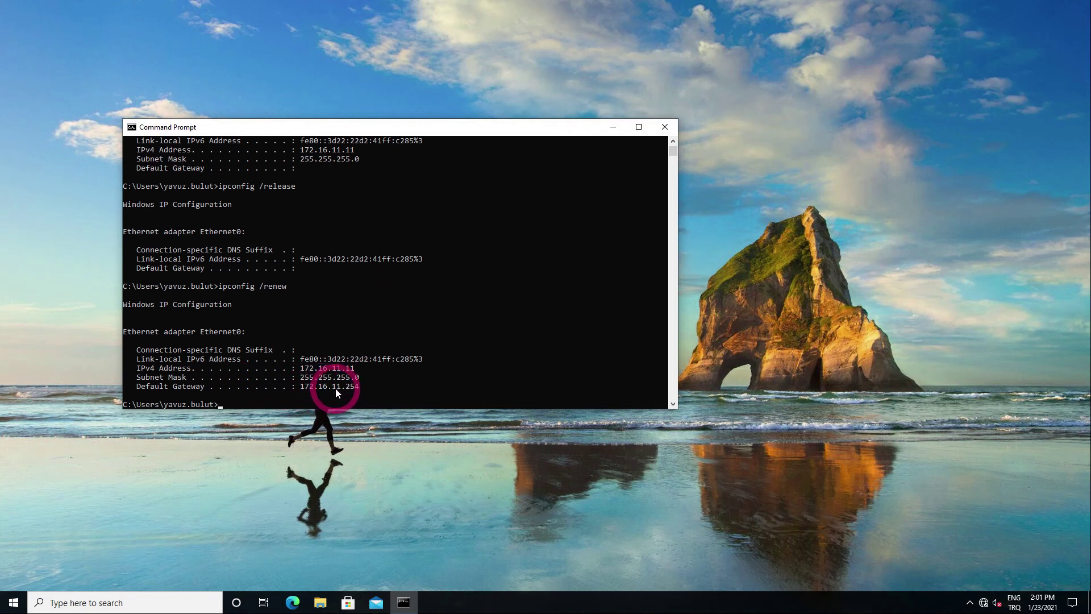
{"action": "key", "text": "Up"}
{"action": "key", "text": "BackSpace"}
{"action": "key", "text": "BackSpace"}
{"action": "key", "text": "BackSpace"}
{"action": "key", "text": "BackSpace"}
{"action": "key", "text": "BackSpace"}
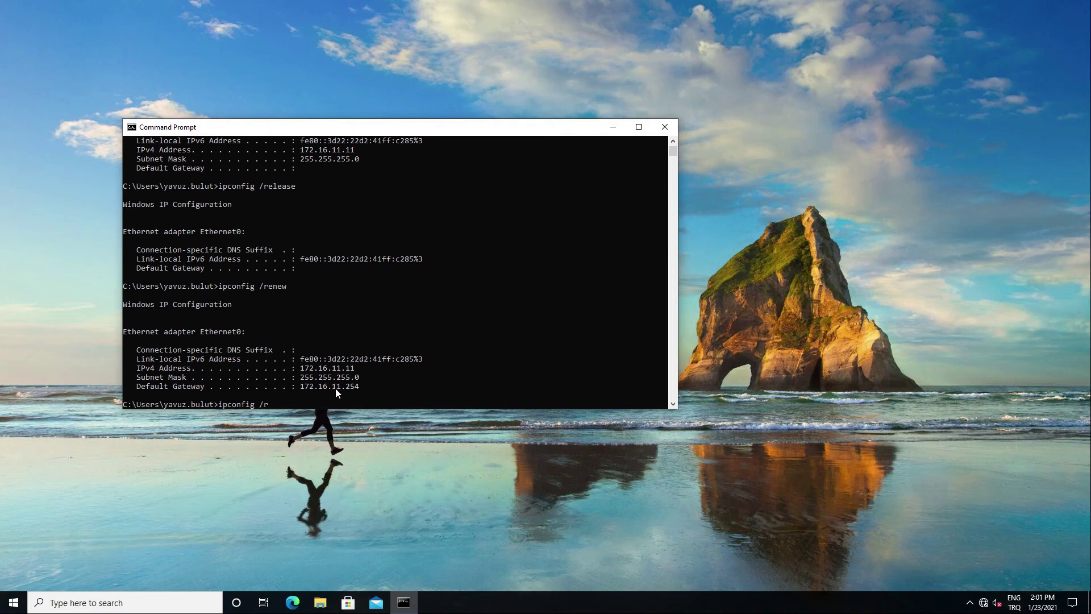
{"action": "type", "text": "all"}
{"action": "key", "text": "Return"}
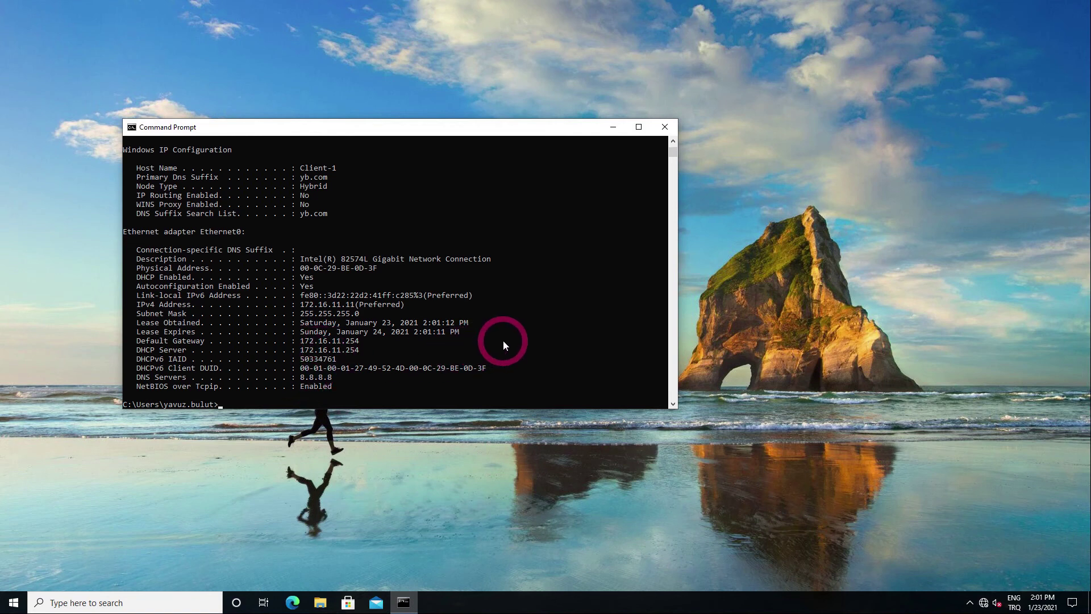
View ethernet1/4.11's allocation with fitted columns, showing 172.16.11.11 leased to Client-1
{"action": "key", "text": "ctrl+Up"}
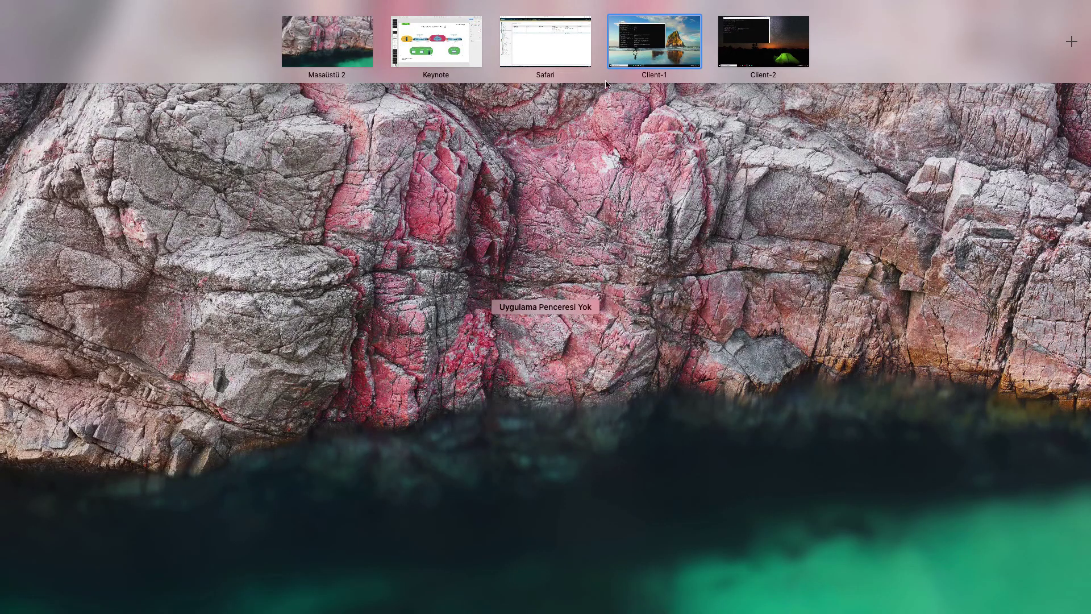
{"action": "left_click", "coordinate": [545, 44]}
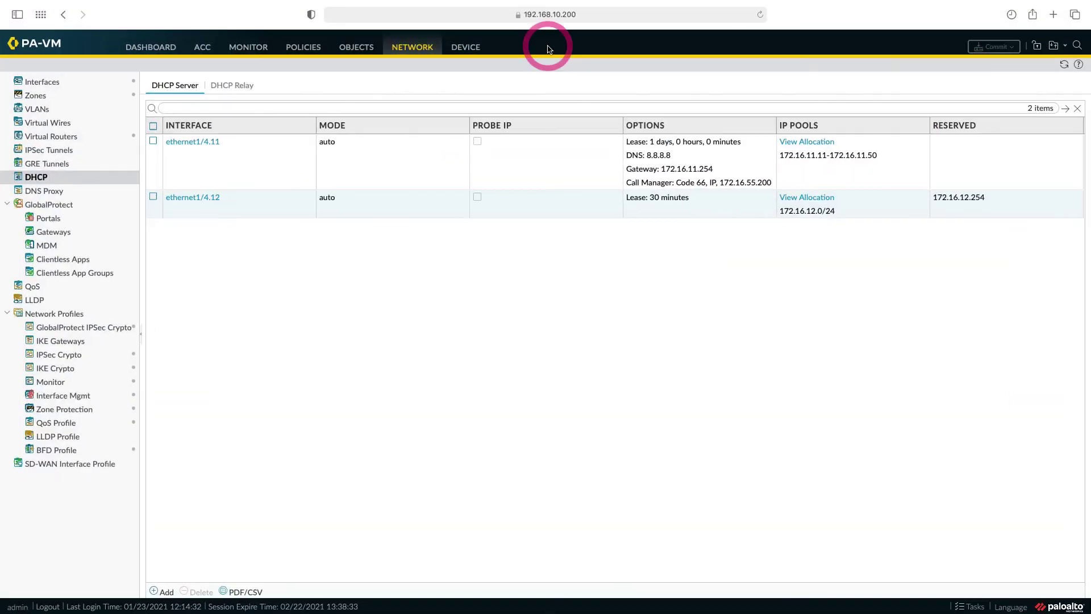
{"action": "left_click", "coordinate": [802, 146]}
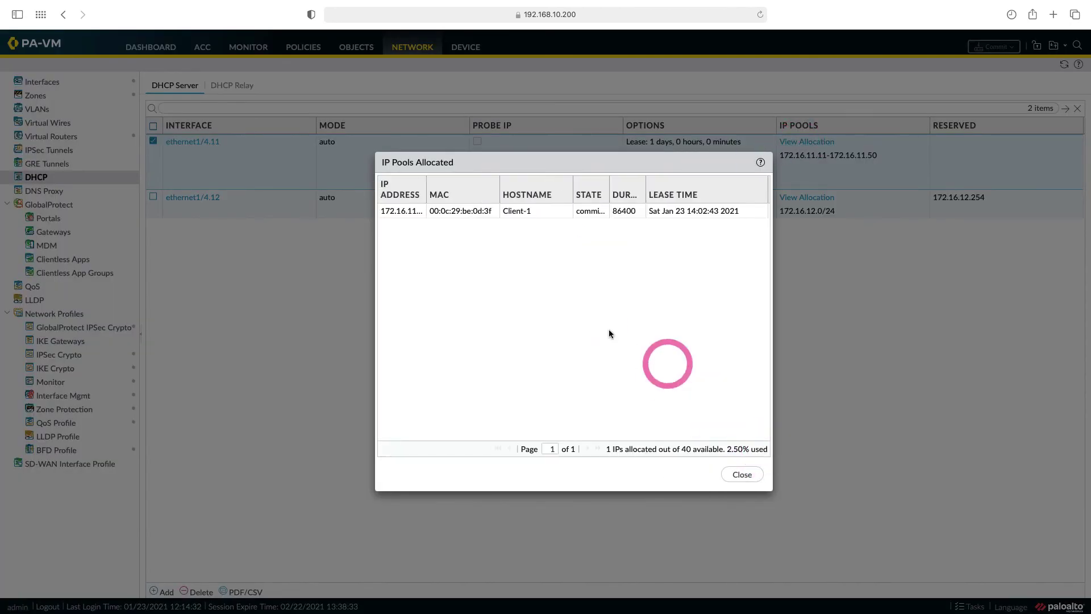
{"action": "left_click", "coordinate": [424, 194]}
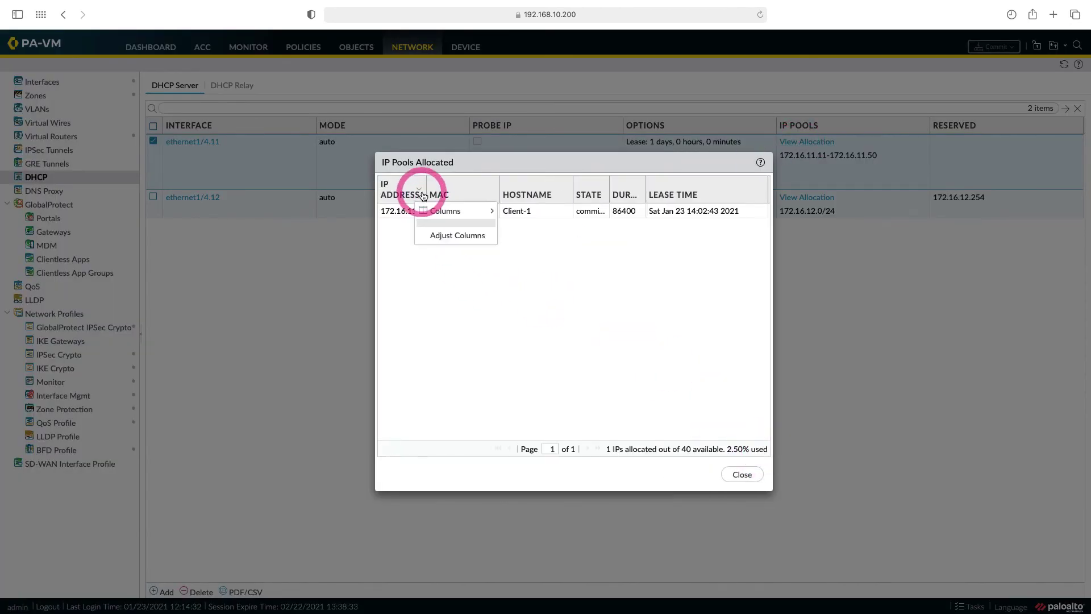
{"action": "left_click", "coordinate": [449, 235]}
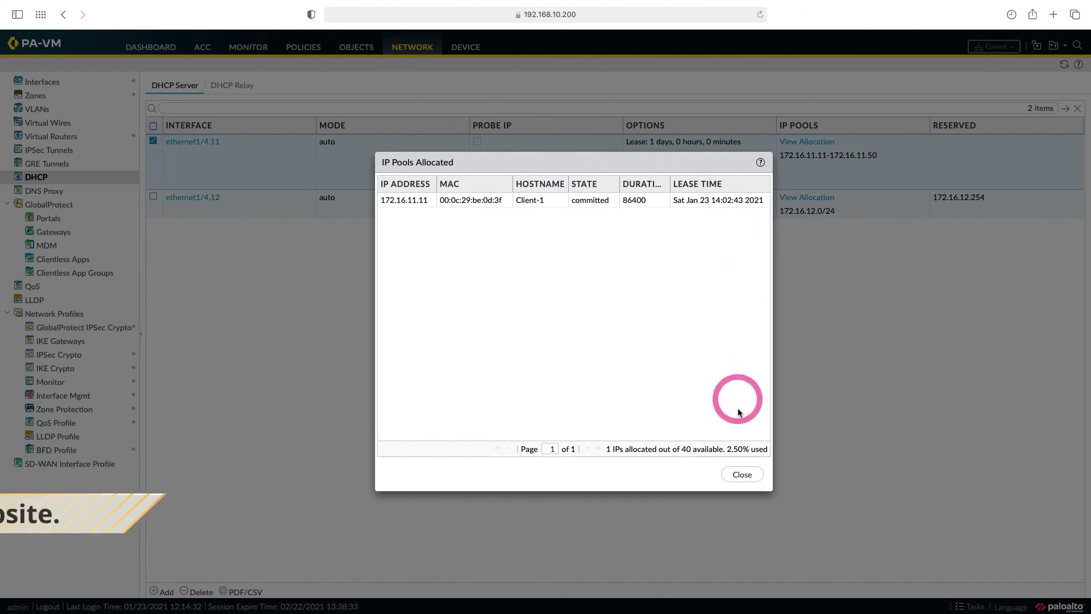
{"action": "left_click", "coordinate": [744, 475]}
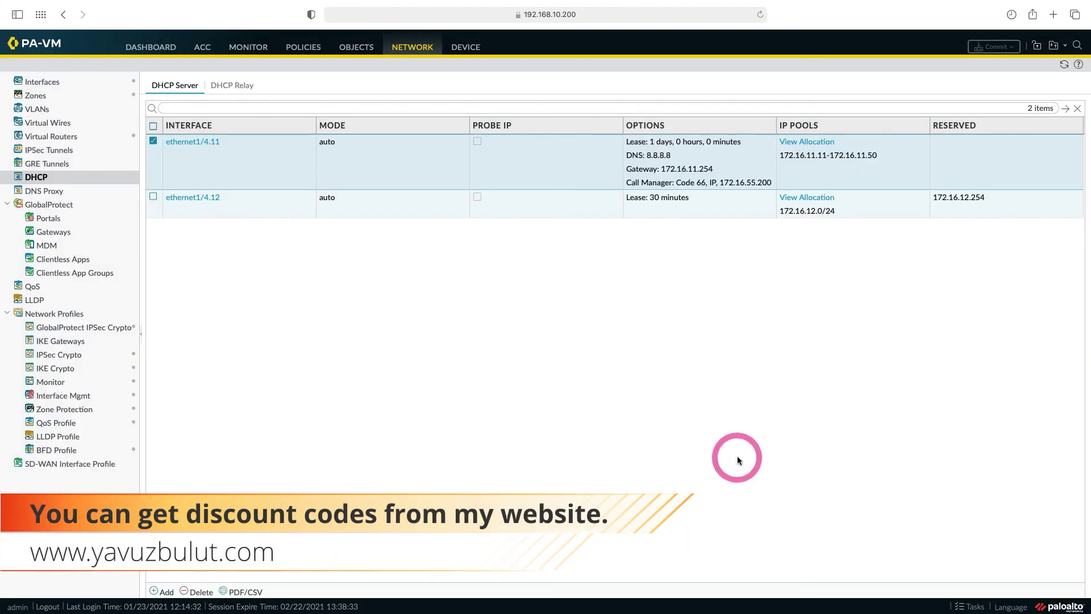